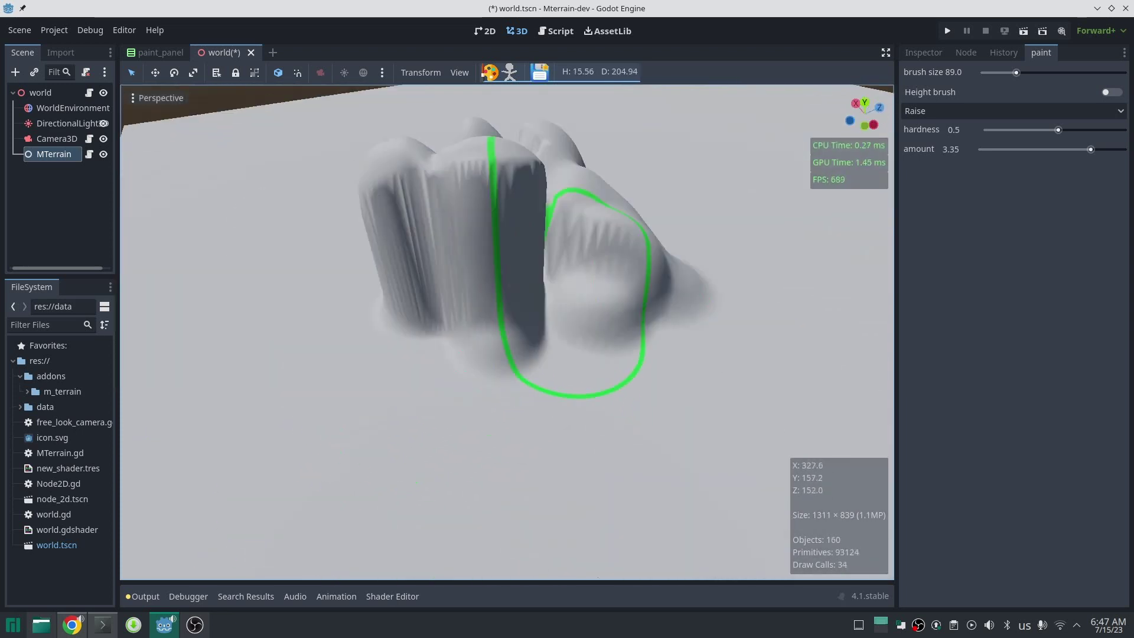
Raise the terrain beside the mountain's steep side with the Raise brush at size 89.0 and amount 3.35
{"action": "key", "text": "d"}
{"action": "mouse_move", "coordinate": [559, 298]}
{"action": "left_mouse_down"}
{"action": "mouse_move", "coordinate": [605, 311]}
{"action": "mouse_move", "coordinate": [432, 372]}
{"action": "mouse_move", "coordinate": [609, 337]}
{"action": "left_mouse_up"}
{"action": "right_click_drag", "start_coordinate": [608, 337], "coordinate": [596, 306]}
Switch to the Smooth brush and soften the mountain's steep, jagged slopes
{"action": "left_click", "coordinate": [968, 111]}
{"action": "left_click", "coordinate": [944, 161]}
{"action": "left_click_drag", "start_coordinate": [396, 278], "coordinate": [302, 400]}
{"action": "right_click_drag", "start_coordinate": [301, 400], "coordinate": [451, 289]}
{"action": "left_click_drag", "start_coordinate": [450, 289], "coordinate": [490, 266]}
{"action": "mouse_move", "coordinate": [490, 266]}
{"action": "right_mouse_down"}
{"action": "mouse_move", "coordinate": [481, 341]}
{"action": "mouse_move", "coordinate": [661, 254]}
{"action": "right_mouse_up"}
{"action": "key", "text": "e"}
Level areas of the mountain's slope with the To Height brush at size 89.0, weight 0.5 and hardness 0.9
{"action": "left_click", "coordinate": [944, 111]}
{"action": "left_click", "coordinate": [963, 145]}
{"action": "mouse_move", "coordinate": [614, 331]}
{"action": "left_mouse_down"}
{"action": "mouse_move", "coordinate": [449, 360]}
{"action": "mouse_move", "coordinate": [325, 320]}
{"action": "mouse_move", "coordinate": [372, 344]}
{"action": "mouse_move", "coordinate": [591, 337]}
{"action": "mouse_move", "coordinate": [637, 384]}
{"action": "mouse_move", "coordinate": [665, 500]}
{"action": "left_mouse_up"}
{"action": "mouse_move", "coordinate": [664, 494]}
{"action": "middle_mouse_down"}
{"action": "mouse_move", "coordinate": [564, 322]}
{"action": "mouse_move", "coordinate": [569, 291]}
{"action": "mouse_move", "coordinate": [509, 436]}
{"action": "middle_mouse_up"}
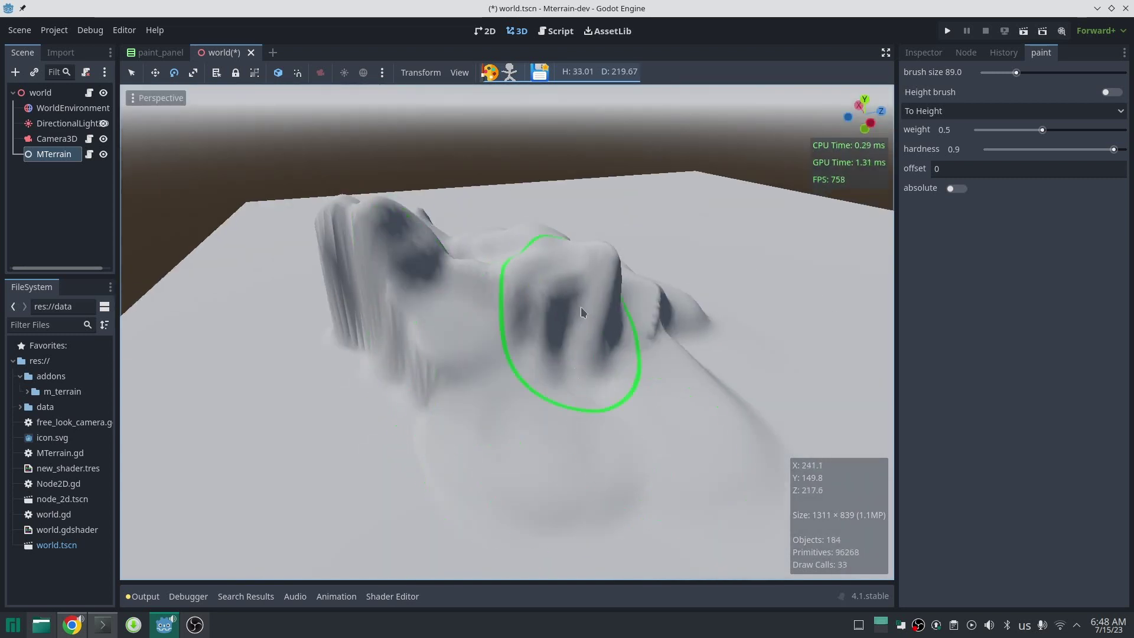
{"action": "left_click_drag", "start_coordinate": [593, 309], "coordinate": [615, 316]}
{"action": "middle_click_drag", "start_coordinate": [615, 317], "coordinate": [695, 317]}
{"action": "mouse_move", "coordinate": [581, 319]}
{"action": "left_mouse_down"}
{"action": "mouse_move", "coordinate": [522, 262]}
{"action": "mouse_move", "coordinate": [462, 304]}
{"action": "mouse_move", "coordinate": [451, 399]}
{"action": "left_mouse_up"}
{"action": "mouse_move", "coordinate": [451, 405]}
{"action": "middle_mouse_down"}
{"action": "mouse_move", "coordinate": [470, 281]}
{"action": "mouse_move", "coordinate": [484, 352]}
{"action": "mouse_move", "coordinate": [608, 321]}
{"action": "mouse_move", "coordinate": [558, 274]}
{"action": "mouse_move", "coordinate": [526, 266]}
{"action": "middle_mouse_up"}
Set up a lowering brush: Raise mode, size 24.5, hardness 0.348 and amount -0.56
{"action": "key", "text": "3"}
{"action": "mouse_move", "coordinate": [749, 278]}
{"action": "middle_mouse_down"}
{"action": "mouse_move", "coordinate": [661, 298]}
{"action": "mouse_move", "coordinate": [636, 256]}
{"action": "mouse_move", "coordinate": [759, 337]}
{"action": "mouse_move", "coordinate": [731, 309]}
{"action": "middle_mouse_up"}
{"action": "right_click_drag", "start_coordinate": [714, 223], "coordinate": [767, 194]}
{"action": "left_click", "coordinate": [942, 111]}
{"action": "middle_click_drag", "start_coordinate": [569, 307], "coordinate": [563, 194]}
{"action": "left_click", "coordinate": [940, 129]}
{"action": "left_click_drag", "start_coordinate": [1053, 150], "coordinate": [1036, 130]}
Carve long grooves running from the mountain's peak down its slopes to the surrounding ground
{"action": "scroll", "coordinate": [472, 194], "scroll_direction": "up", "scroll_amount": 5}
{"action": "middle_click_drag", "start_coordinate": [471, 194], "coordinate": [538, 147]}
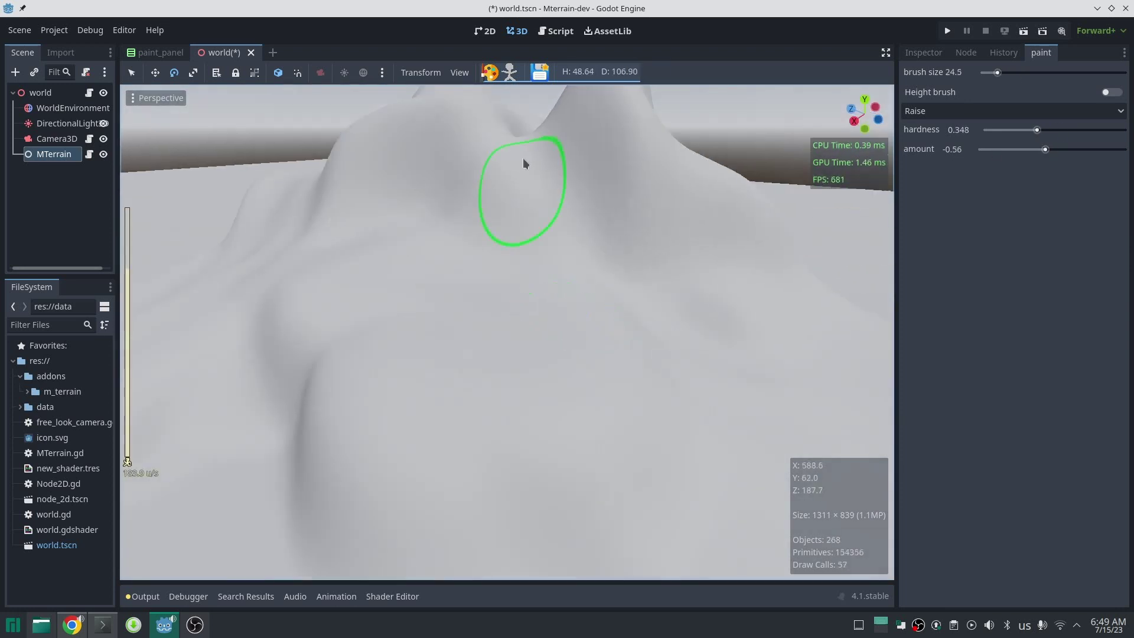
{"action": "left_click_drag", "start_coordinate": [538, 147], "coordinate": [728, 394]}
{"action": "middle_click_drag", "start_coordinate": [567, 177], "coordinate": [519, 208]}
{"action": "mouse_move", "coordinate": [519, 198]}
{"action": "left_mouse_down"}
{"action": "mouse_move", "coordinate": [354, 555]}
{"action": "mouse_move", "coordinate": [594, 407]}
{"action": "left_mouse_up"}
{"action": "scroll", "coordinate": [591, 384], "scroll_direction": "down", "scroll_amount": 6}
{"action": "mouse_move", "coordinate": [493, 369]}
{"action": "middle_mouse_down"}
{"action": "mouse_move", "coordinate": [512, 370]}
{"action": "mouse_move", "coordinate": [544, 233]}
{"action": "middle_mouse_up"}
{"action": "left_click_drag", "start_coordinate": [552, 186], "coordinate": [480, 600]}
{"action": "mouse_move", "coordinate": [482, 604]}
{"action": "middle_mouse_down"}
{"action": "mouse_move", "coordinate": [503, 324]}
{"action": "mouse_move", "coordinate": [596, 299]}
{"action": "mouse_move", "coordinate": [352, 325]}
{"action": "mouse_move", "coordinate": [599, 311]}
{"action": "mouse_move", "coordinate": [547, 412]}
{"action": "mouse_move", "coordinate": [430, 325]}
{"action": "mouse_move", "coordinate": [340, 436]}
{"action": "mouse_move", "coordinate": [569, 311]}
{"action": "middle_mouse_up"}
{"action": "right_click_drag", "start_coordinate": [569, 311], "coordinate": [514, 313]}
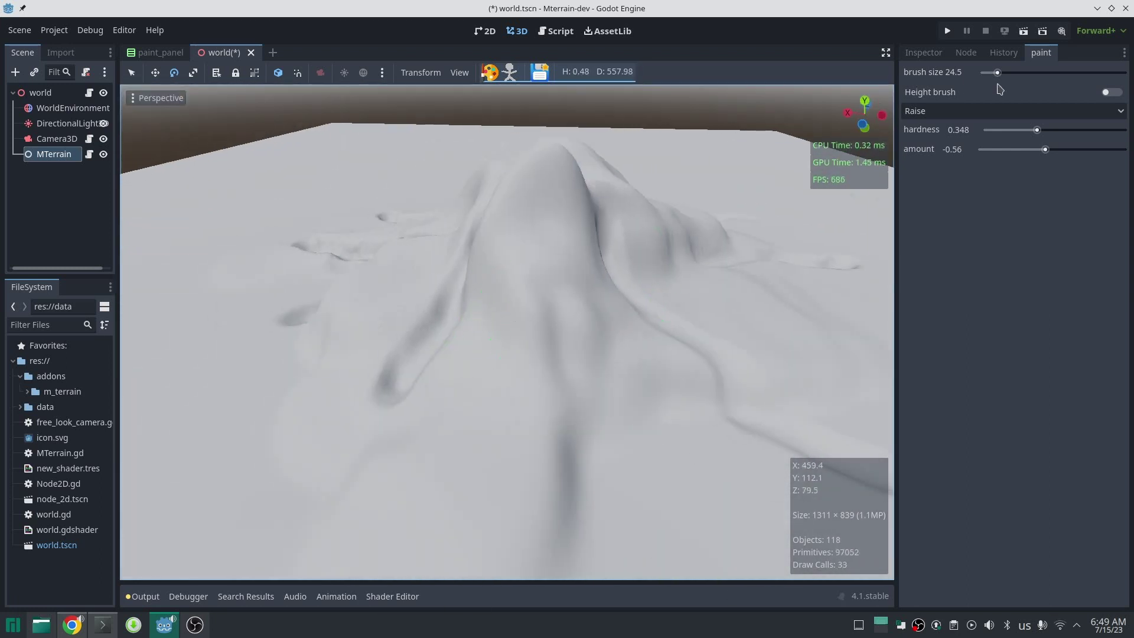
Switch to the Smooth brush and enlarge the brush size for the carved slopes
{"action": "left_click", "coordinate": [1000, 112]}
{"action": "left_click", "coordinate": [998, 161]}
{"action": "mouse_move", "coordinate": [614, 278]}
{"action": "right_mouse_down"}
{"action": "mouse_move", "coordinate": [564, 305]}
{"action": "mouse_move", "coordinate": [619, 304]}
{"action": "right_mouse_up"}
{"action": "left_click_drag", "start_coordinate": [997, 73], "coordinate": [1012, 75]}
{"action": "mouse_move", "coordinate": [598, 307]}
{"action": "middle_mouse_down"}
{"action": "mouse_move", "coordinate": [443, 273]}
{"action": "mouse_move", "coordinate": [550, 378]}
{"action": "mouse_move", "coordinate": [614, 384]}
{"action": "middle_mouse_up"}
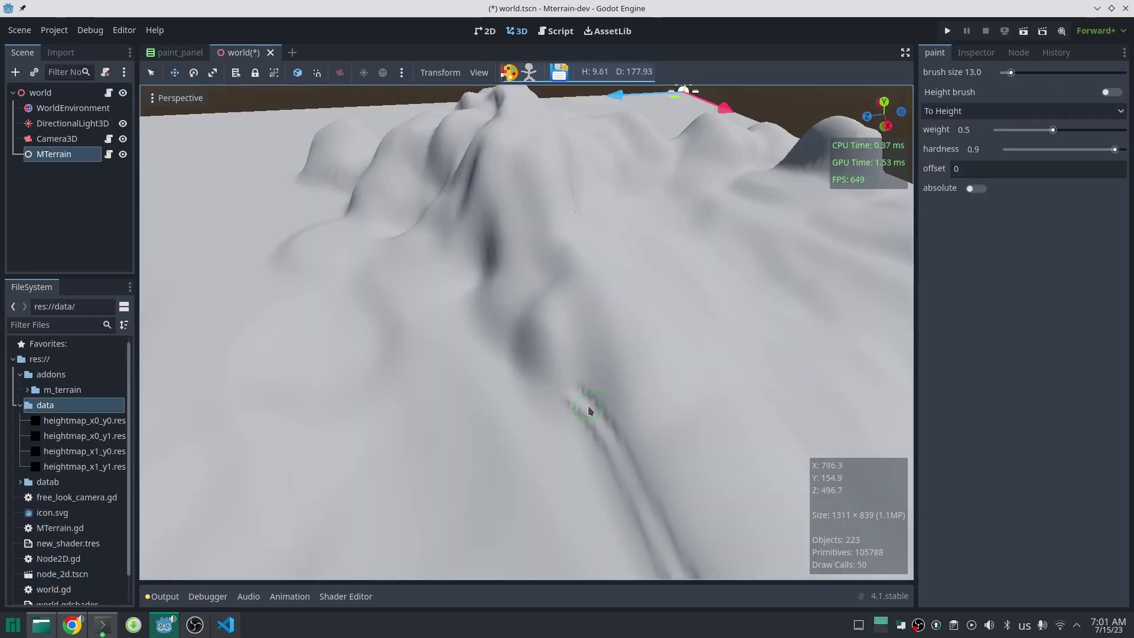
Flatten a narrow path up the mountain's foot with the To Height brush at size 13.0
{"action": "left_click_drag", "start_coordinate": [588, 410], "coordinate": [588, 395]}
{"action": "right_click_drag", "start_coordinate": [602, 394], "coordinate": [612, 335]}
{"action": "key", "text": "w"}
{"action": "mouse_move", "coordinate": [612, 335]}
{"action": "left_mouse_down"}
{"action": "mouse_move", "coordinate": [691, 256]}
{"action": "mouse_move", "coordinate": [640, 180]}
{"action": "left_mouse_up"}
{"action": "key", "text": "s"}
{"action": "mouse_move", "coordinate": [640, 180]}
{"action": "right_mouse_down"}
{"action": "mouse_move", "coordinate": [555, 322]}
{"action": "mouse_move", "coordinate": [542, 314]}
{"action": "right_mouse_up"}
{"action": "key", "text": "w"}
{"action": "scroll", "coordinate": [555, 322], "scroll_direction": "up", "scroll_amount": 2}
{"action": "right_click_drag", "start_coordinate": [273, 385], "coordinate": [569, 298]}
{"action": "key", "text": "s"}
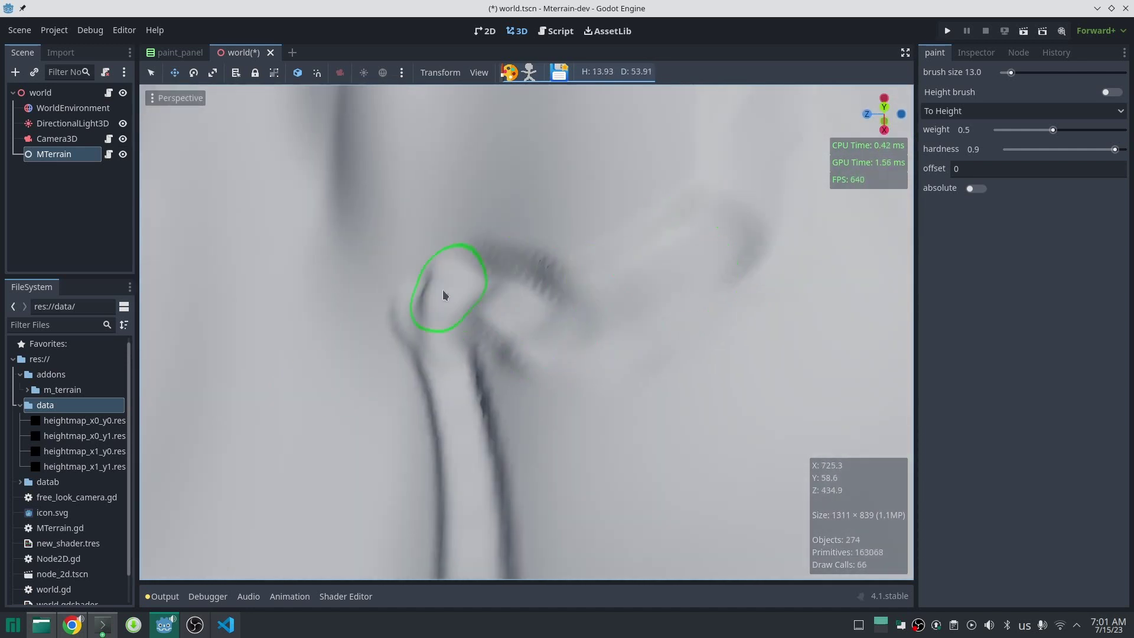
Extend the narrow To Height path from the mountain's foot farther up the slope
{"action": "key", "text": "s"}
{"action": "right_click_drag", "start_coordinate": [451, 405], "coordinate": [567, 325]}
{"action": "key", "text": "w"}
{"action": "mouse_move", "coordinate": [561, 364]}
{"action": "right_mouse_down"}
{"action": "mouse_move", "coordinate": [567, 236]}
{"action": "mouse_move", "coordinate": [631, 376]}
{"action": "mouse_move", "coordinate": [501, 322]}
{"action": "mouse_move", "coordinate": [564, 276]}
{"action": "right_mouse_up"}
{"action": "key", "text": "w"}
{"action": "key", "text": "w"}
{"action": "middle_click_drag", "start_coordinate": [613, 134], "coordinate": [470, 455]}
{"action": "scroll", "coordinate": [471, 456], "scroll_direction": "down", "scroll_amount": 1}
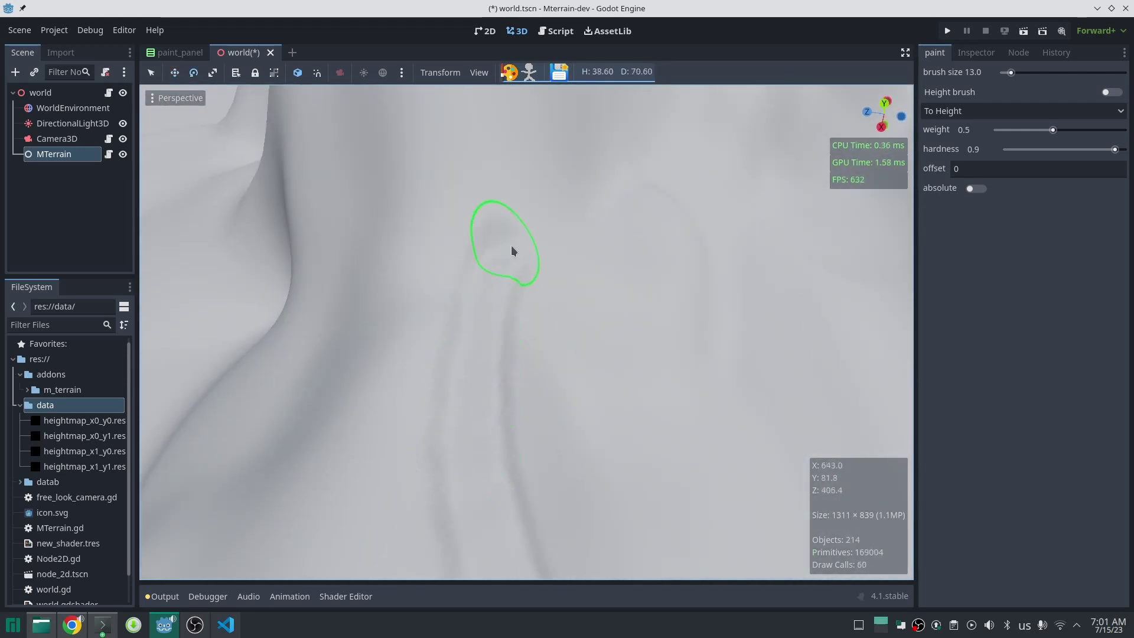
Continue the flattened path across the hillside with two To Height strokes at size 13.0
{"action": "middle_click_drag", "start_coordinate": [500, 308], "coordinate": [506, 284]}
{"action": "scroll", "coordinate": [506, 284], "scroll_direction": "up", "scroll_amount": 5}
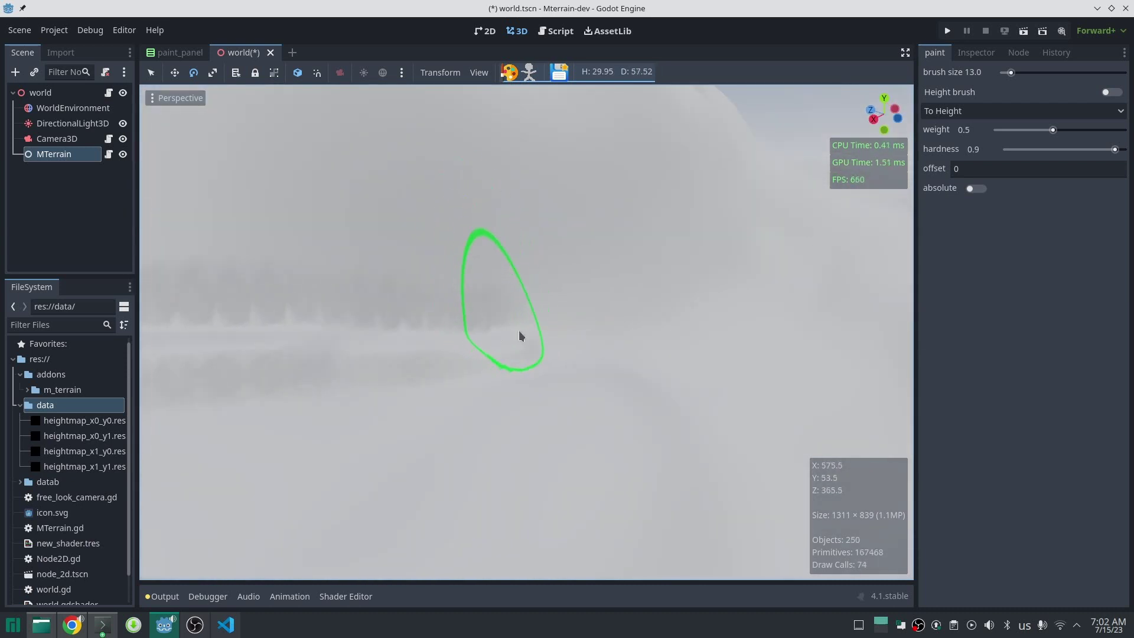
{"action": "left_click_drag", "start_coordinate": [546, 331], "coordinate": [782, 265]}
{"action": "key", "text": "w"}
{"action": "right_click_drag", "start_coordinate": [781, 265], "coordinate": [524, 321]}
{"action": "left_click_drag", "start_coordinate": [524, 321], "coordinate": [717, 278]}
{"action": "middle_click_drag", "start_coordinate": [719, 281], "coordinate": [478, 332]}
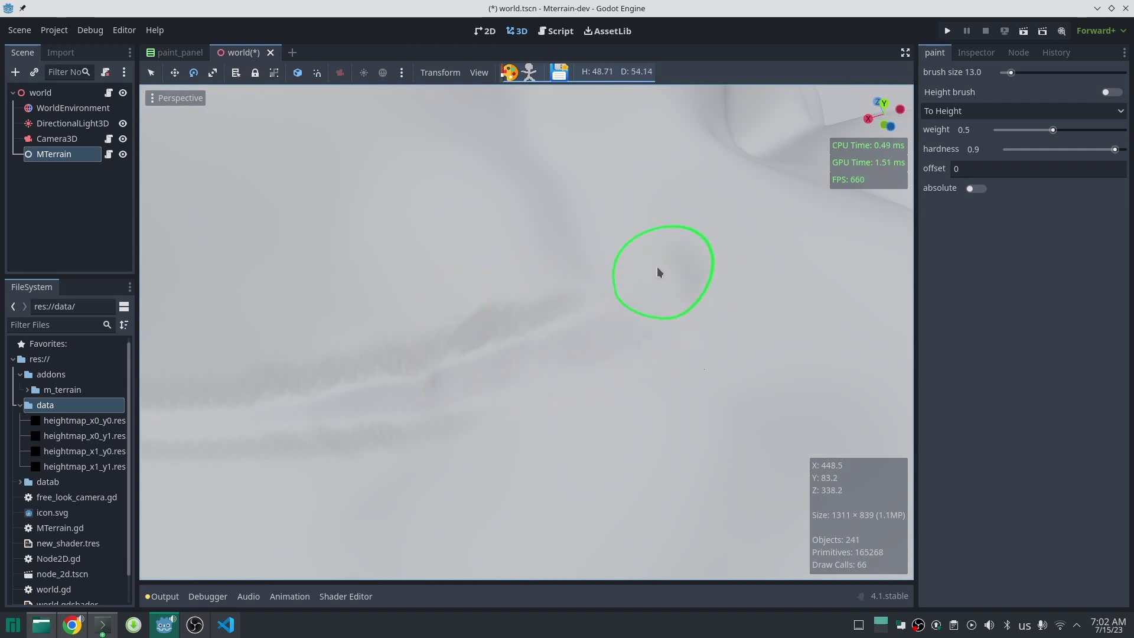
Carry the flattened path past the small rounded bump on the mountainside
{"action": "middle_click_drag", "start_coordinate": [650, 253], "coordinate": [555, 312]}
{"action": "right_click_drag", "start_coordinate": [555, 312], "coordinate": [582, 311]}
{"action": "right_click_drag", "start_coordinate": [670, 399], "coordinate": [546, 435]}
{"action": "key", "text": "d"}
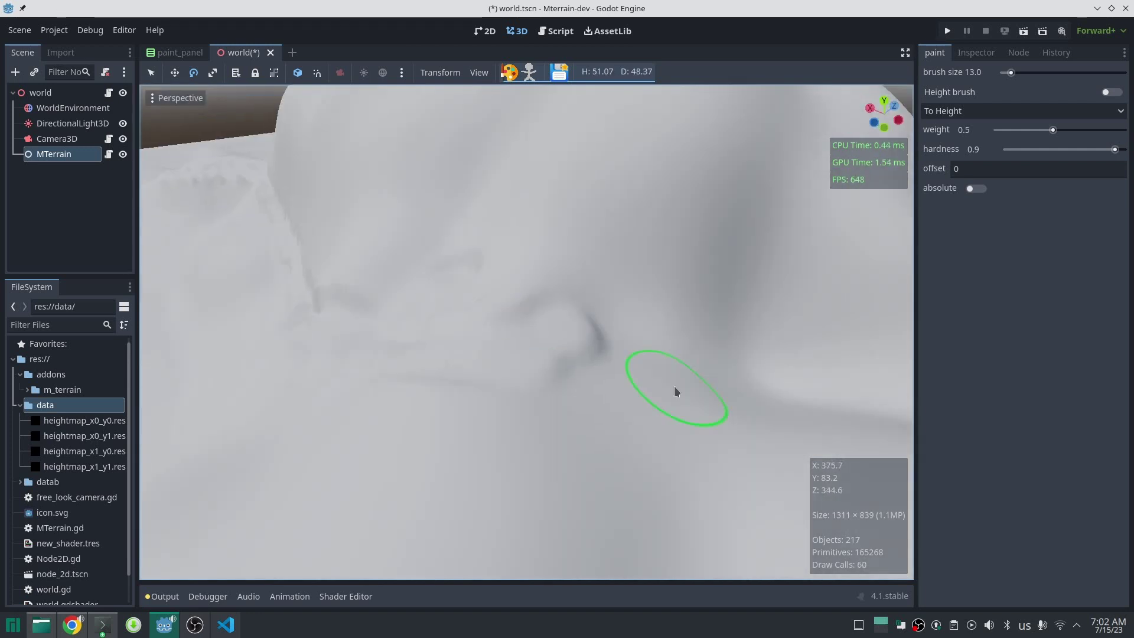
{"action": "mouse_move", "coordinate": [560, 310]}
{"action": "left_mouse_down"}
{"action": "mouse_move", "coordinate": [696, 283]}
{"action": "mouse_move", "coordinate": [786, 248]}
{"action": "left_mouse_up"}
{"action": "key", "text": "d"}
{"action": "mouse_move", "coordinate": [785, 248]}
{"action": "right_mouse_down"}
{"action": "mouse_move", "coordinate": [553, 323]}
{"action": "mouse_move", "coordinate": [498, 328]}
{"action": "right_mouse_up"}
Curve the flattened path around the mountain's rounded shoulder towards the upper slope
{"action": "left_click_drag", "start_coordinate": [555, 289], "coordinate": [780, 242]}
{"action": "mouse_move", "coordinate": [779, 242]}
{"action": "right_mouse_down"}
{"action": "mouse_move", "coordinate": [568, 313]}
{"action": "mouse_move", "coordinate": [555, 283]}
{"action": "right_mouse_up"}
{"action": "key", "text": "e"}
{"action": "mouse_move", "coordinate": [555, 283]}
{"action": "left_mouse_down"}
{"action": "mouse_move", "coordinate": [612, 268]}
{"action": "mouse_move", "coordinate": [653, 101]}
{"action": "left_mouse_up"}
{"action": "right_click_drag", "start_coordinate": [653, 101], "coordinate": [541, 182]}
{"action": "key", "text": "e"}
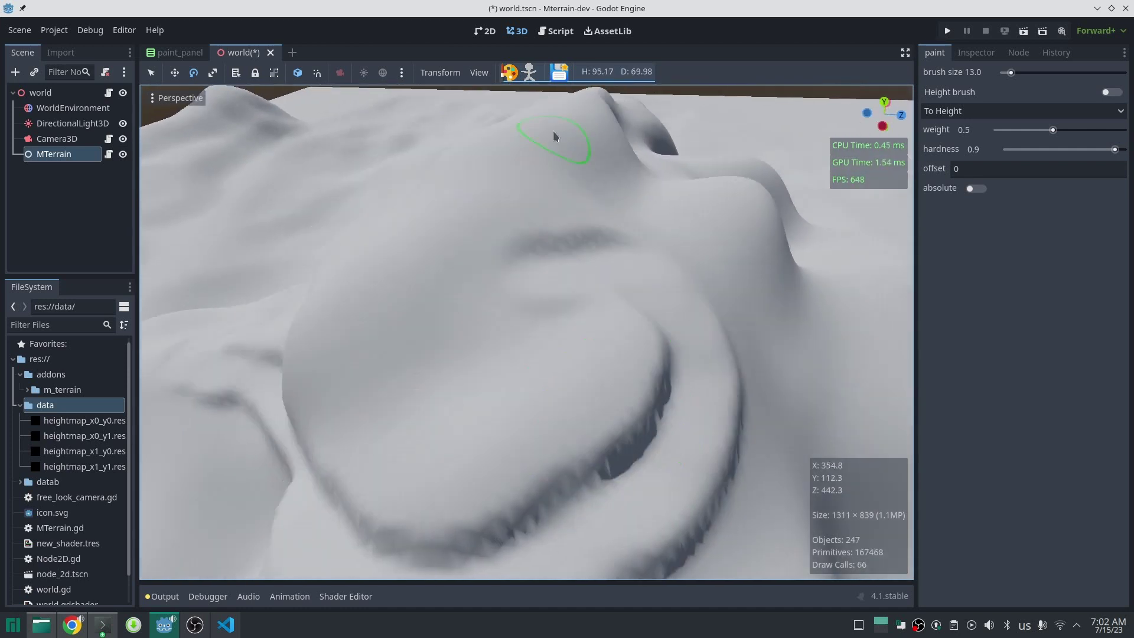
Enlarge the To Height brush to 34.5 and flatten the hilltop area enclosed by the curved path
{"action": "key", "text": "bracketright"}
{"action": "key", "text": "bracketright"}
{"action": "key", "text": "bracketright"}
{"action": "left_click_drag", "start_coordinate": [522, 277], "coordinate": [431, 260]}
{"action": "right_click_drag", "start_coordinate": [431, 260], "coordinate": [547, 348]}
{"action": "key", "text": "a"}
Smooth the flattened hilltop and path edges in Gaussian mode and set the smoothing amount to 0.01
{"action": "left_click", "coordinate": [992, 110]}
{"action": "left_click", "coordinate": [980, 167]}
{"action": "left_click_drag", "start_coordinate": [544, 354], "coordinate": [516, 331]}
{"action": "right_click_drag", "start_coordinate": [516, 348], "coordinate": [490, 336]}
{"action": "key", "text": "d"}
{"action": "left_click_drag", "start_coordinate": [1061, 149], "coordinate": [1003, 152]}
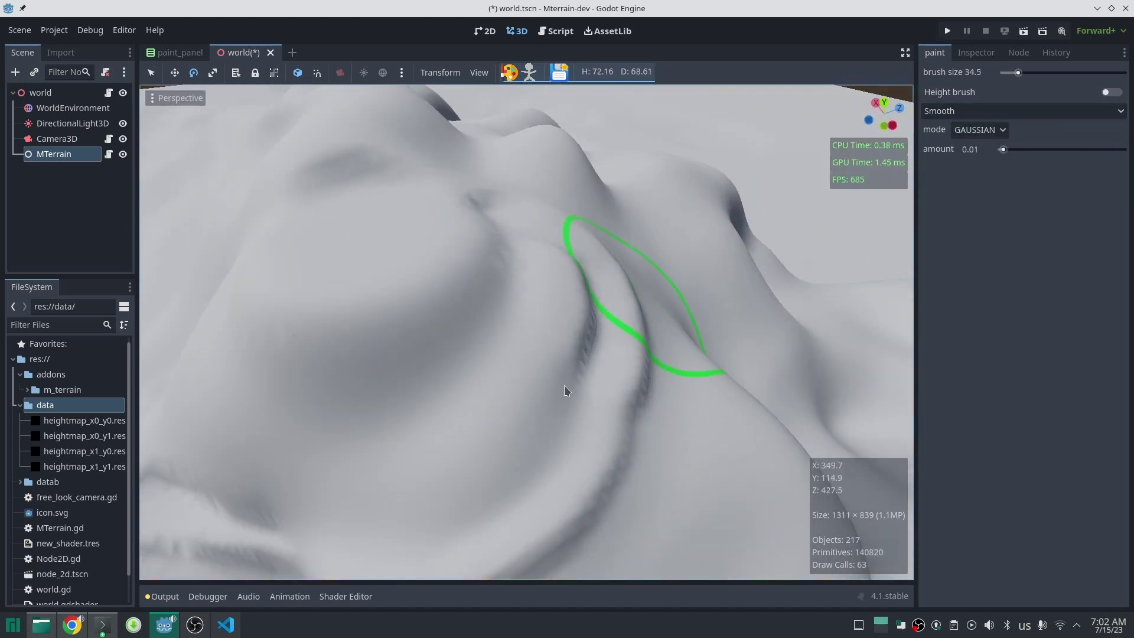
{"action": "right_click_drag", "start_coordinate": [577, 352], "coordinate": [490, 384]}
{"action": "key", "text": "d"}
{"action": "right_click_drag", "start_coordinate": [533, 117], "coordinate": [534, 88]}
{"action": "key", "text": "a"}
Switch to the To Height brush, shrink it to 4.5 and refine the narrow path section below the hilltop
{"action": "left_click", "coordinate": [980, 110]}
{"action": "left_click", "coordinate": [969, 146]}
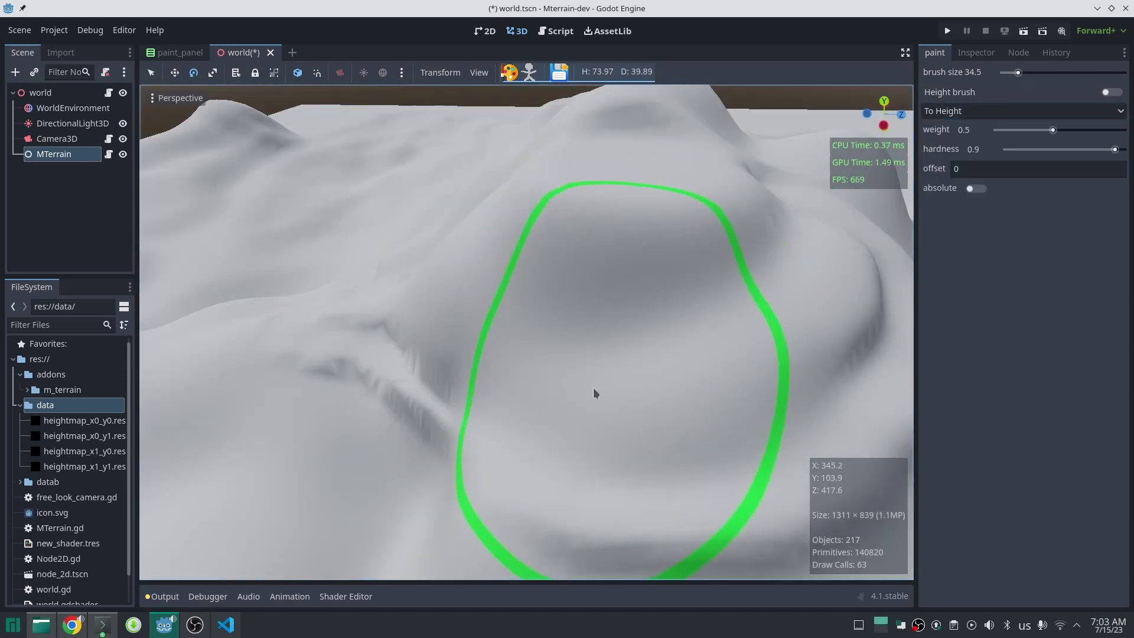
{"action": "key", "text": "bracketleft"}
{"action": "key", "text": "bracketleft"}
{"action": "key", "text": "bracketleft"}
{"action": "key", "text": "bracketleft"}
{"action": "mouse_move", "coordinate": [457, 425]}
{"action": "right_mouse_down"}
{"action": "mouse_move", "coordinate": [569, 309]}
{"action": "mouse_move", "coordinate": [576, 324]}
{"action": "mouse_move", "coordinate": [463, 412]}
{"action": "right_mouse_up"}
{"action": "key", "text": "a"}
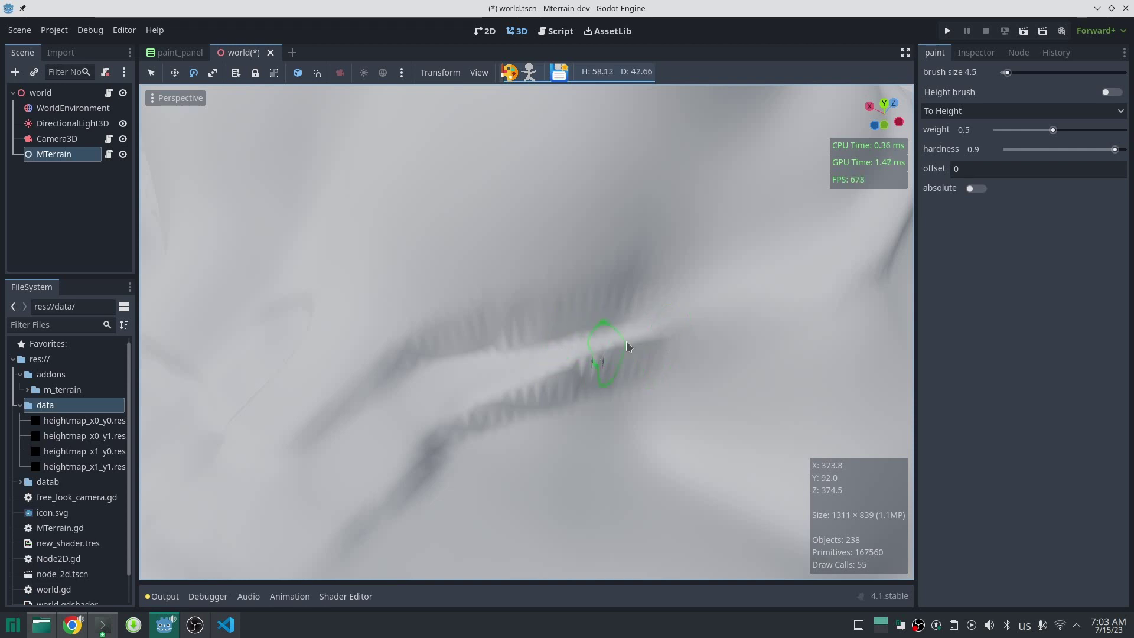
{"action": "key", "text": "s"}
{"action": "mouse_move", "coordinate": [692, 302]}
{"action": "right_mouse_down"}
{"action": "mouse_move", "coordinate": [692, 195]}
{"action": "mouse_move", "coordinate": [692, 302]}
{"action": "right_mouse_up"}
Switch to the Smooth brush, lower its amount and smooth the ridged edges along the narrow path
{"action": "left_click", "coordinate": [989, 111]}
{"action": "left_click", "coordinate": [992, 161]}
{"action": "left_click_drag", "start_coordinate": [1061, 149], "coordinate": [1014, 152]}
{"action": "right_click_drag", "start_coordinate": [590, 242], "coordinate": [674, 306]}
{"action": "right_click_drag", "start_coordinate": [642, 233], "coordinate": [670, 247]}
{"action": "key", "text": "w"}
{"action": "left_click_drag", "start_coordinate": [513, 289], "coordinate": [795, 260]}
{"action": "mouse_move", "coordinate": [795, 260]}
{"action": "right_mouse_down"}
{"action": "mouse_move", "coordinate": [405, 356]}
{"action": "mouse_move", "coordinate": [260, 354]}
{"action": "right_mouse_up"}
{"action": "key", "text": "s"}
Adjust the brush size, apply a further stroke up the path and open the brush type choices
{"action": "middle_click_drag", "start_coordinate": [576, 322], "coordinate": [577, 295]}
{"action": "left_click", "coordinate": [1011, 72]}
{"action": "mouse_move", "coordinate": [511, 309]}
{"action": "right_mouse_down"}
{"action": "mouse_move", "coordinate": [569, 307]}
{"action": "mouse_move", "coordinate": [590, 327]}
{"action": "mouse_move", "coordinate": [594, 274]}
{"action": "mouse_move", "coordinate": [551, 301]}
{"action": "mouse_move", "coordinate": [512, 377]}
{"action": "right_mouse_up"}
{"action": "key", "text": "a"}
{"action": "key", "text": "e"}
{"action": "key", "text": "w"}
{"action": "scroll", "coordinate": [552, 301], "scroll_direction": "up", "scroll_amount": 2}
{"action": "left_click_drag", "start_coordinate": [511, 377], "coordinate": [612, 209]}
{"action": "mouse_move", "coordinate": [614, 208]}
{"action": "middle_mouse_down"}
{"action": "mouse_move", "coordinate": [572, 324]}
{"action": "mouse_move", "coordinate": [502, 331]}
{"action": "mouse_move", "coordinate": [531, 307]}
{"action": "middle_mouse_up"}
{"action": "left_click", "coordinate": [1023, 110]}
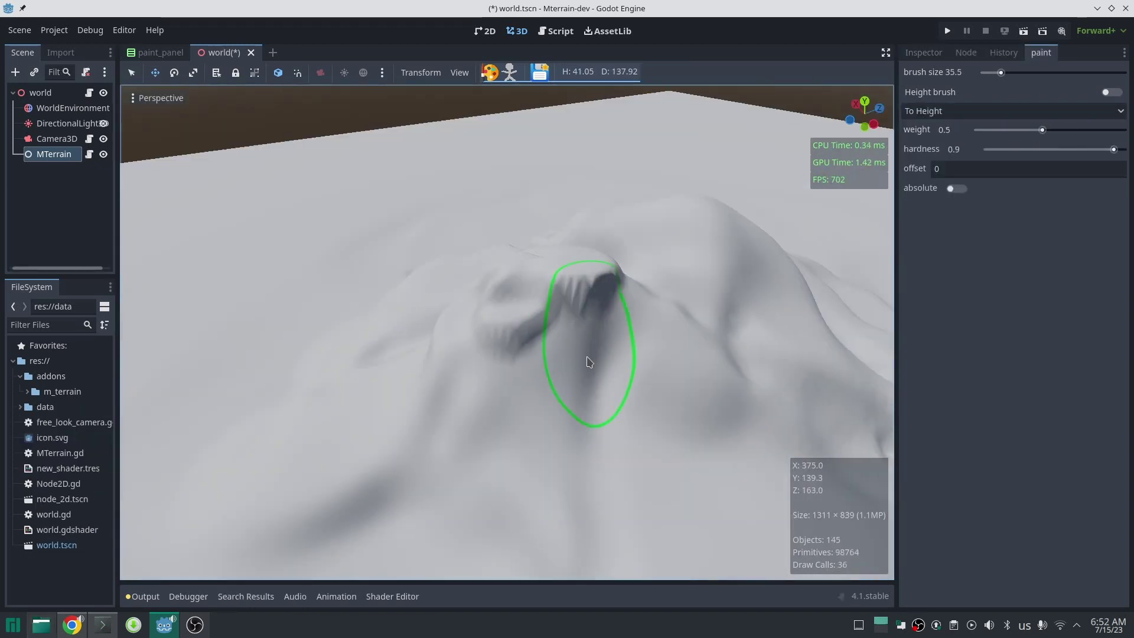
Flatten ledges into the mountainside below the peak with the To Height brush at size 35.5
{"action": "left_click_drag", "start_coordinate": [587, 358], "coordinate": [480, 341]}
{"action": "middle_click_drag", "start_coordinate": [481, 340], "coordinate": [515, 349]}
{"action": "scroll", "coordinate": [609, 298], "scroll_direction": "up", "scroll_amount": 4}
{"action": "mouse_move", "coordinate": [608, 298]}
{"action": "middle_mouse_down"}
{"action": "mouse_move", "coordinate": [556, 278]}
{"action": "mouse_move", "coordinate": [526, 304]}
{"action": "middle_mouse_up"}
{"action": "left_click_drag", "start_coordinate": [525, 304], "coordinate": [673, 326]}
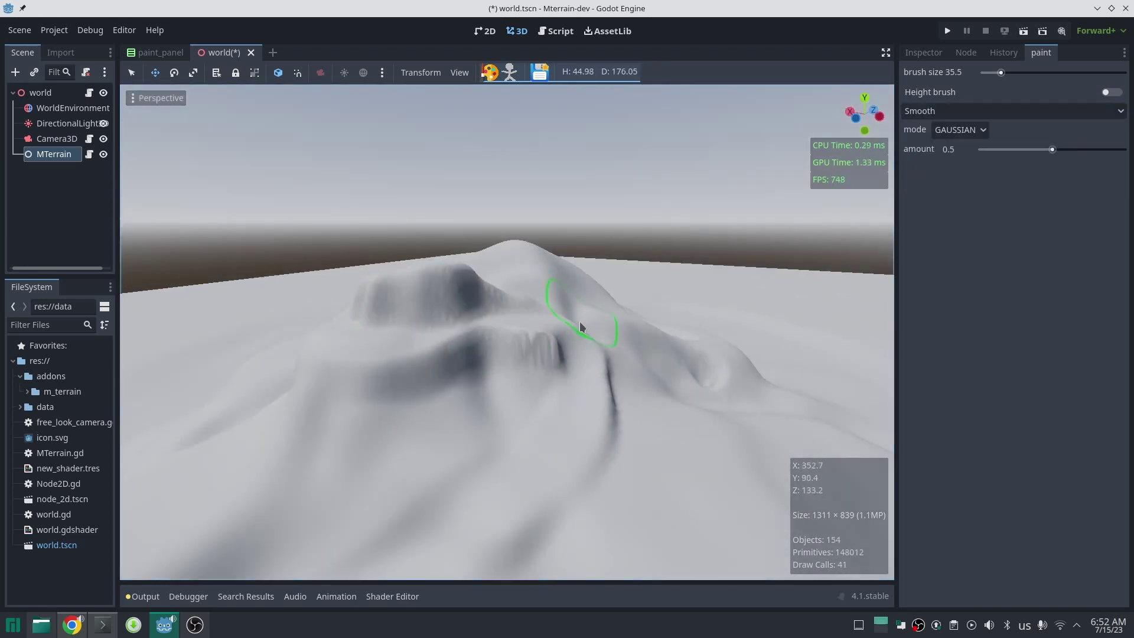
{"action": "middle_click_drag", "start_coordinate": [580, 328], "coordinate": [595, 355]}
{"action": "middle_click_drag", "start_coordinate": [494, 222], "coordinate": [573, 314]}
{"action": "middle_click_drag", "start_coordinate": [333, 464], "coordinate": [354, 509]}
Switch back to the To Height brush and extend flat ledges down the mountain's flank with size 35.5
{"action": "left_click", "coordinate": [968, 111]}
{"action": "left_click", "coordinate": [945, 145]}
{"action": "mouse_move", "coordinate": [577, 273]}
{"action": "middle_mouse_down"}
{"action": "mouse_move", "coordinate": [562, 343]}
{"action": "mouse_move", "coordinate": [488, 284]}
{"action": "middle_mouse_up"}
{"action": "left_click_drag", "start_coordinate": [489, 284], "coordinate": [739, 339]}
{"action": "key", "text": "d"}
{"action": "mouse_move", "coordinate": [785, 294]}
{"action": "right_mouse_down"}
{"action": "mouse_move", "coordinate": [568, 323]}
{"action": "mouse_move", "coordinate": [597, 171]}
{"action": "right_mouse_up"}
{"action": "left_click_drag", "start_coordinate": [597, 171], "coordinate": [746, 345]}
{"action": "middle_click_drag", "start_coordinate": [755, 478], "coordinate": [542, 384]}
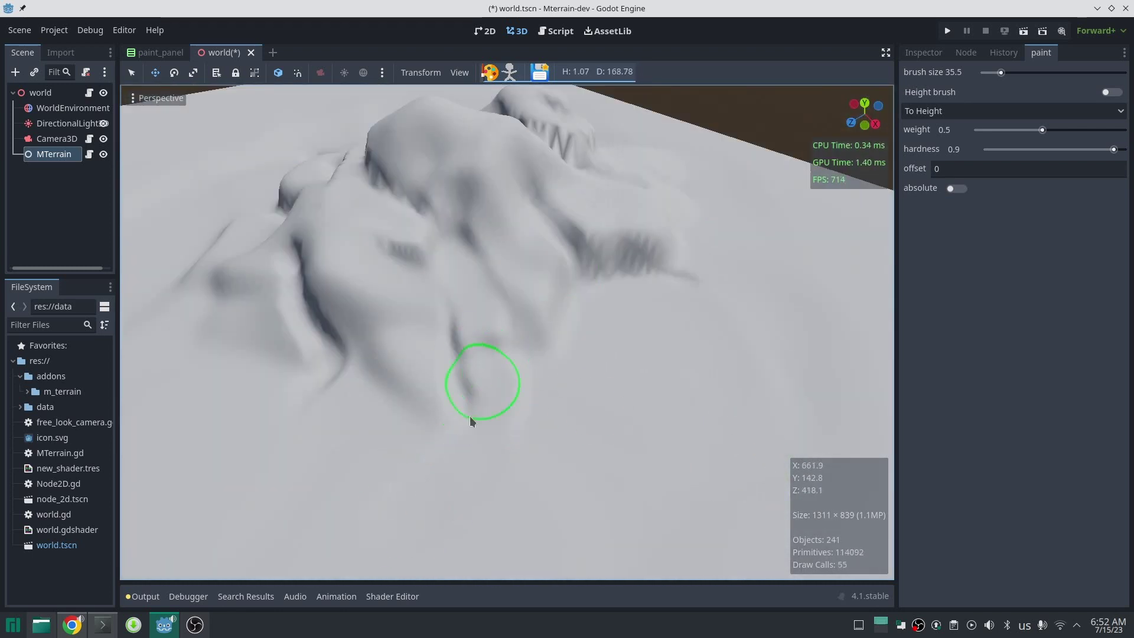
Smooth the ledges and the mountain's upper slope in Gaussian mode with amount 0.5 and brush size 35.5
{"action": "left_click", "coordinate": [985, 111]}
{"action": "left_click", "coordinate": [956, 162]}
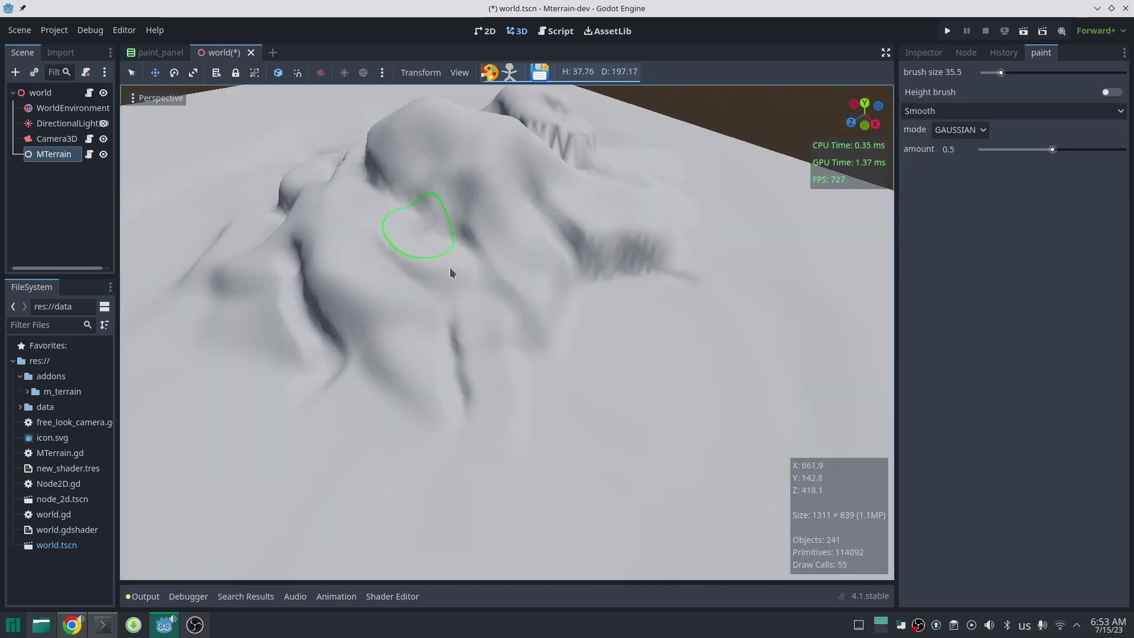
{"action": "key", "text": "a"}
{"action": "mouse_move", "coordinate": [483, 329]}
{"action": "right_mouse_down"}
{"action": "mouse_move", "coordinate": [569, 322]}
{"action": "mouse_move", "coordinate": [498, 261]}
{"action": "right_mouse_up"}
{"action": "key", "text": "w"}
{"action": "left_click_drag", "start_coordinate": [490, 135], "coordinate": [555, 169]}
{"action": "mouse_move", "coordinate": [555, 169]}
{"action": "right_mouse_down"}
{"action": "mouse_move", "coordinate": [551, 325]}
{"action": "mouse_move", "coordinate": [582, 317]}
{"action": "mouse_move", "coordinate": [566, 321]}
{"action": "right_mouse_up"}
{"action": "key", "text": "w"}
Switch to the Raise brush, lower its hardness and reduce the brush size to 14.0
{"action": "left_click", "coordinate": [974, 111]}
{"action": "left_click", "coordinate": [972, 124]}
{"action": "left_click_drag", "start_coordinate": [1059, 129], "coordinate": [1035, 129]}
{"action": "left_click_drag", "start_coordinate": [1000, 73], "coordinate": [993, 72]}
{"action": "key", "text": "w"}
{"action": "mouse_move", "coordinate": [438, 364]}
{"action": "right_mouse_down"}
{"action": "mouse_move", "coordinate": [552, 314]}
{"action": "mouse_move", "coordinate": [567, 281]}
{"action": "mouse_move", "coordinate": [618, 359]}
{"action": "mouse_move", "coordinate": [594, 315]}
{"action": "mouse_move", "coordinate": [581, 316]}
{"action": "mouse_move", "coordinate": [519, 248]}
{"action": "right_mouse_up"}
Smooth the groove along the ridge in Gaussian mode with amount 0.5 and brush size 14.0
{"action": "left_click", "coordinate": [1013, 111]}
{"action": "left_click", "coordinate": [1022, 162]}
{"action": "key", "text": "w"}
{"action": "mouse_move", "coordinate": [520, 248]}
{"action": "left_mouse_down"}
{"action": "mouse_move", "coordinate": [447, 294]}
{"action": "mouse_move", "coordinate": [561, 248]}
{"action": "left_mouse_up"}
{"action": "right_click_drag", "start_coordinate": [561, 248], "coordinate": [585, 273]}
{"action": "key", "text": "w"}
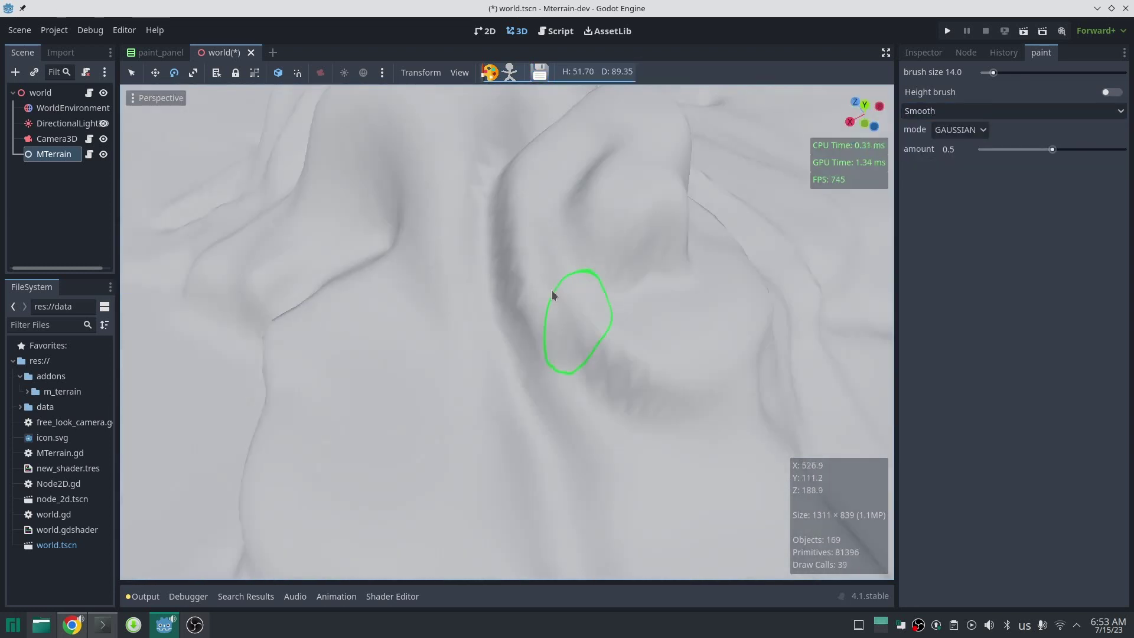
Examine the sculpted mountain with its grooves, ledges and path from several sides and from a distance
{"action": "right_click_drag", "start_coordinate": [658, 258], "coordinate": [570, 312]}
{"action": "key", "text": "s"}
{"action": "middle_click_drag", "start_coordinate": [570, 312], "coordinate": [544, 240]}
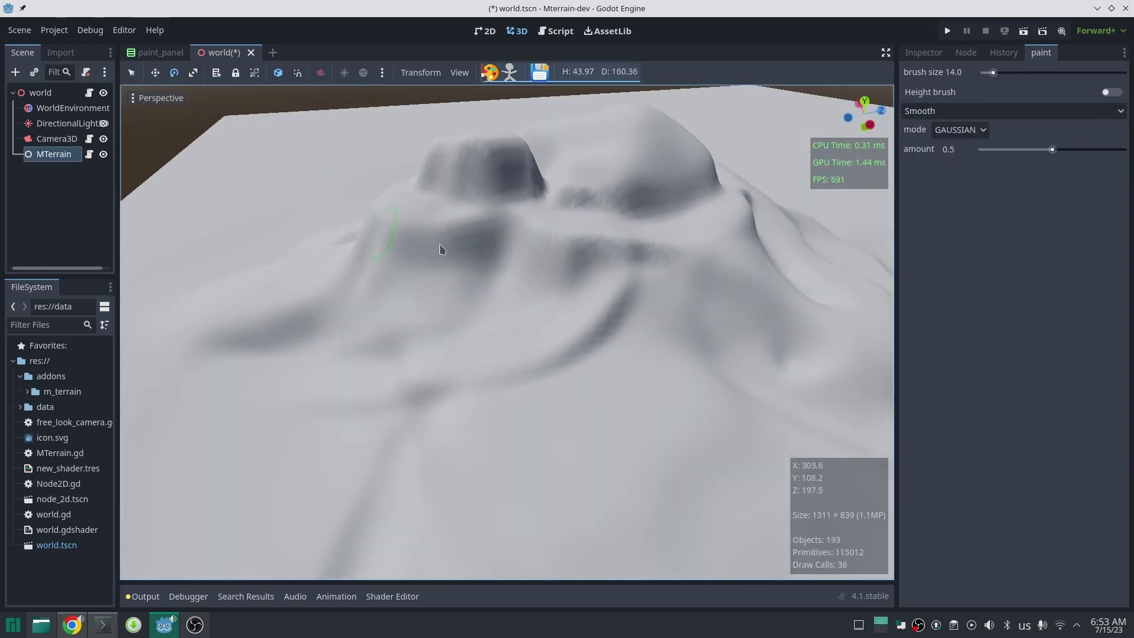
{"action": "middle_click_drag", "start_coordinate": [561, 308], "coordinate": [458, 255]}
{"action": "scroll", "coordinate": [566, 319], "scroll_direction": "down", "scroll_amount": 4}
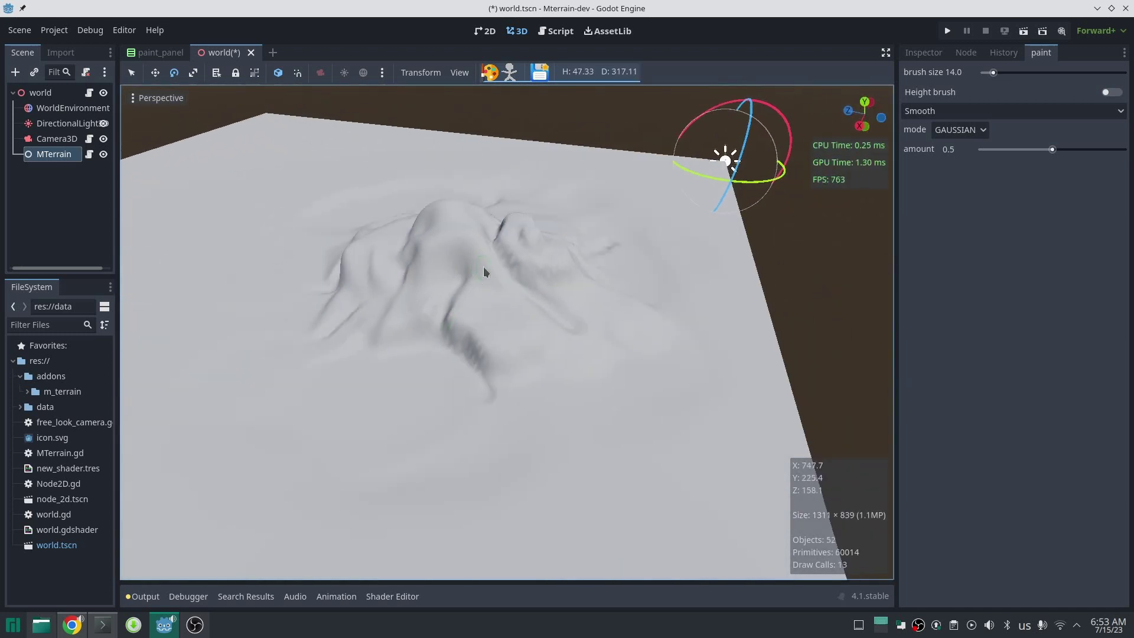
{"action": "key", "text": "w"}
{"action": "right_click_drag", "start_coordinate": [483, 267], "coordinate": [559, 319]}
{"action": "key", "text": "s"}
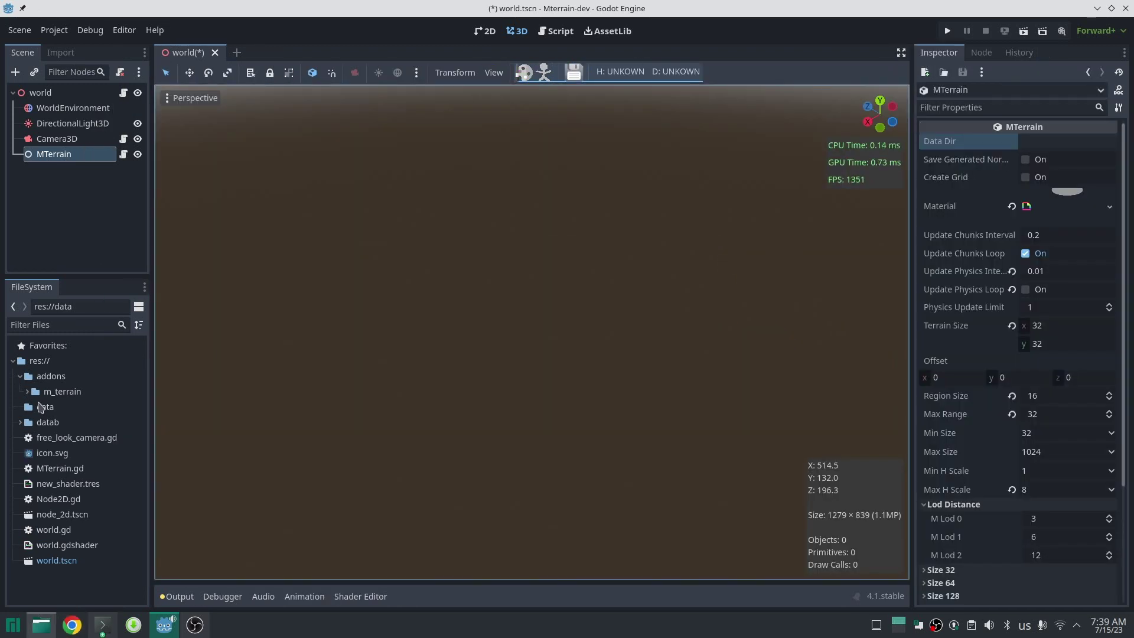
Copy the data folder's path into MTerrain's Data Dir as res://data/ and turn on Create Grid
{"action": "right_click", "coordinate": [40, 406]}
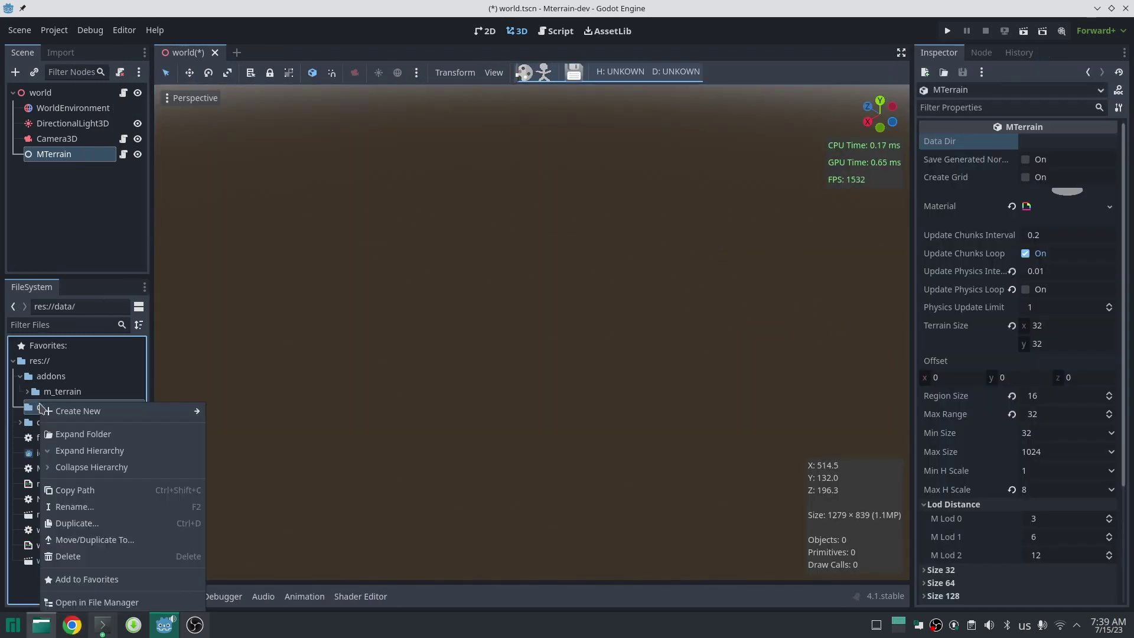
{"action": "left_click", "coordinate": [71, 489]}
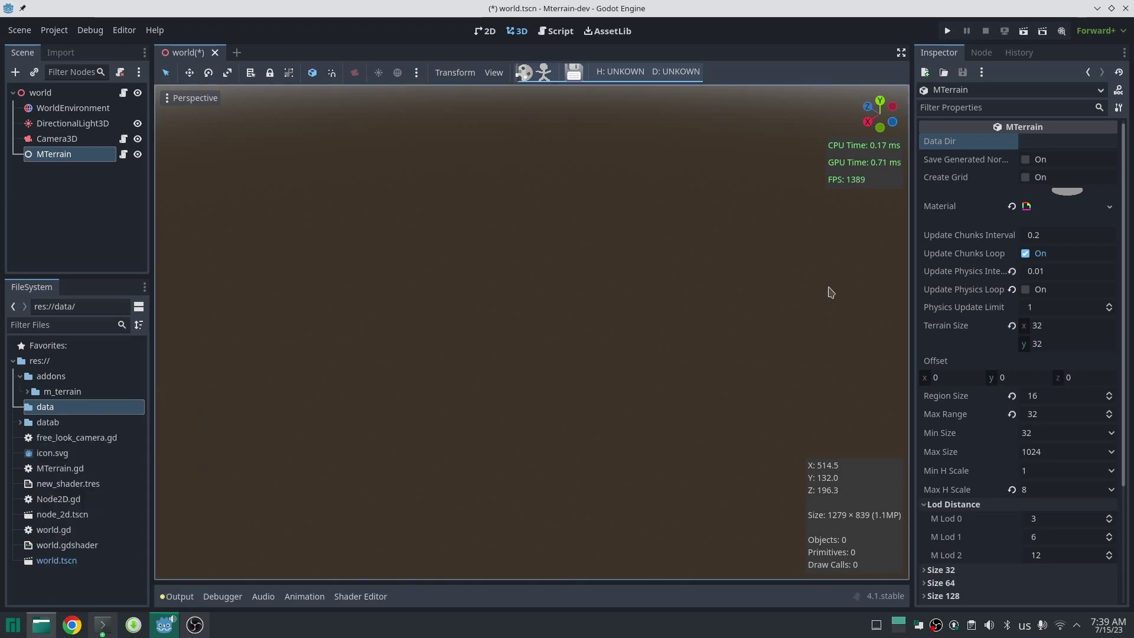
{"action": "left_click", "coordinate": [1067, 143]}
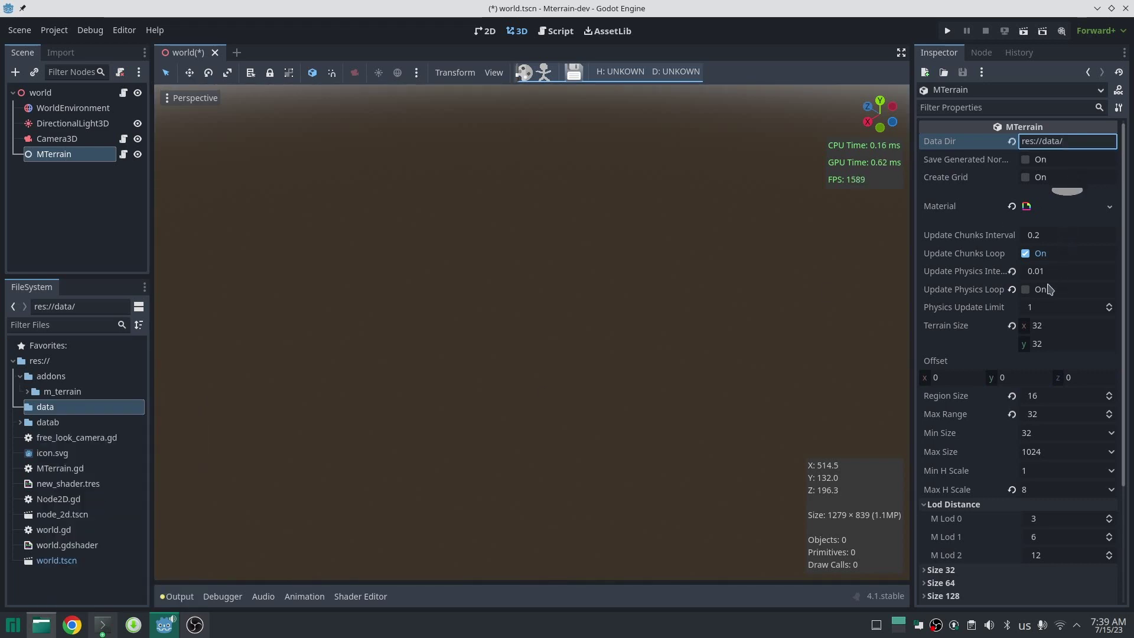
{"action": "left_click", "coordinate": [1033, 178]}
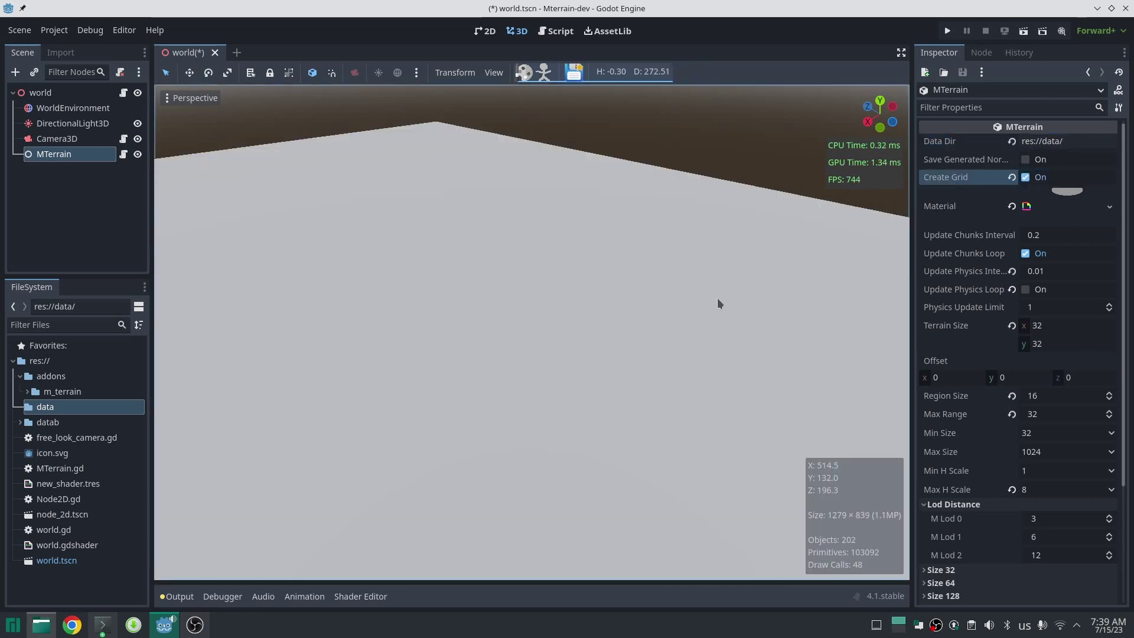
Save the flat terrain so its heightmap files are written to the data folder
{"action": "right_click_drag", "start_coordinate": [731, 307], "coordinate": [595, 281]}
{"action": "key", "text": "d"}
{"action": "scroll", "coordinate": [731, 295], "scroll_direction": "up", "scroll_amount": 3}
{"action": "key", "text": "d"}
{"action": "scroll", "coordinate": [625, 277], "scroll_direction": "up", "scroll_amount": 12}
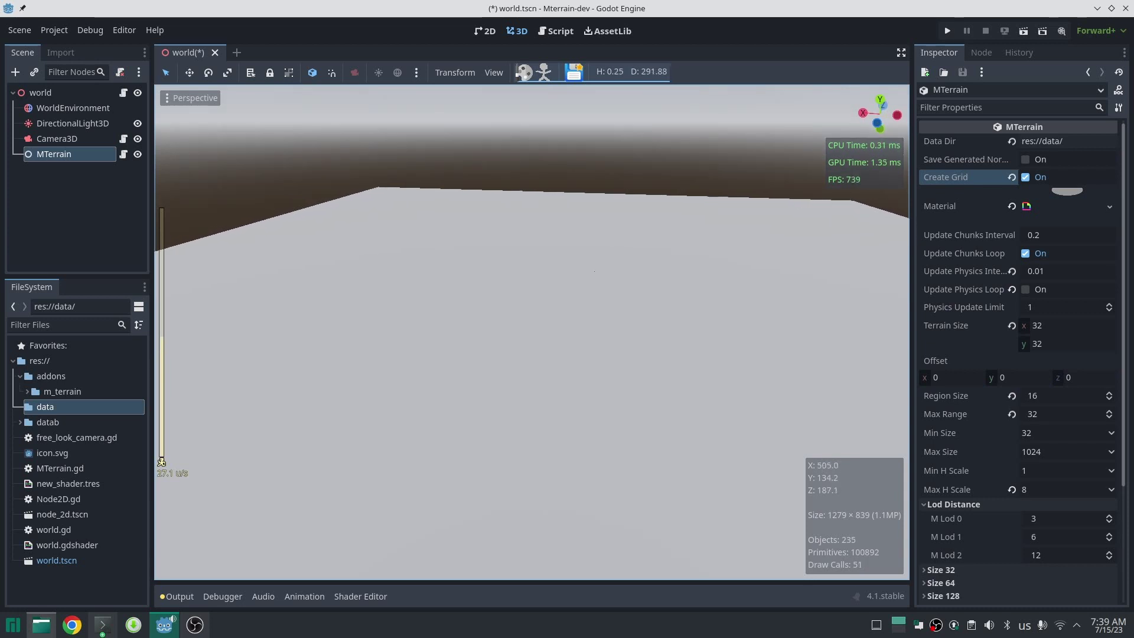
{"action": "right_click_drag", "start_coordinate": [718, 304], "coordinate": [695, 138]}
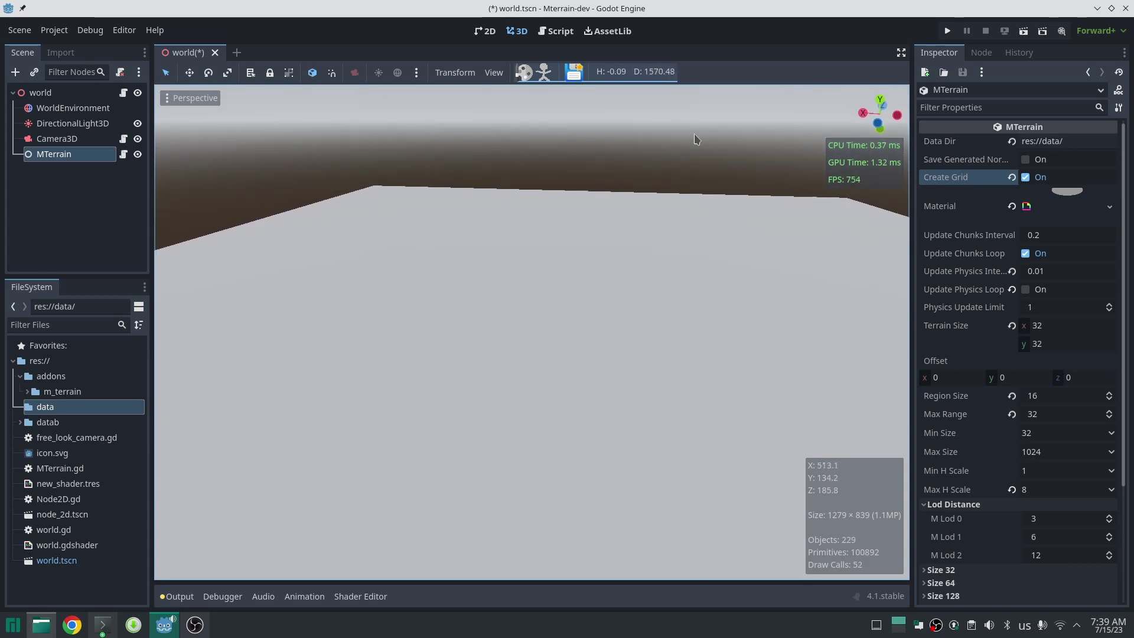
{"action": "left_click", "coordinate": [574, 73]}
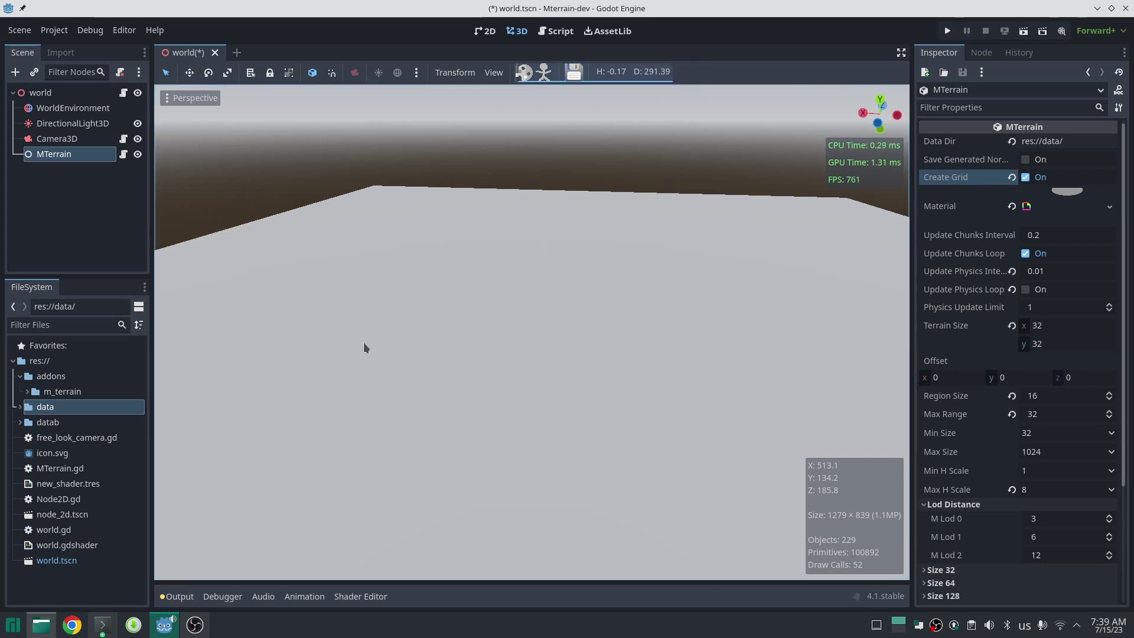
Expand the data folder and inspect its heightmap files from heightmap_x0_y0.res to heightmap_x1_y1.res
{"action": "left_click", "coordinate": [21, 408]}
{"action": "left_click", "coordinate": [40, 408]}
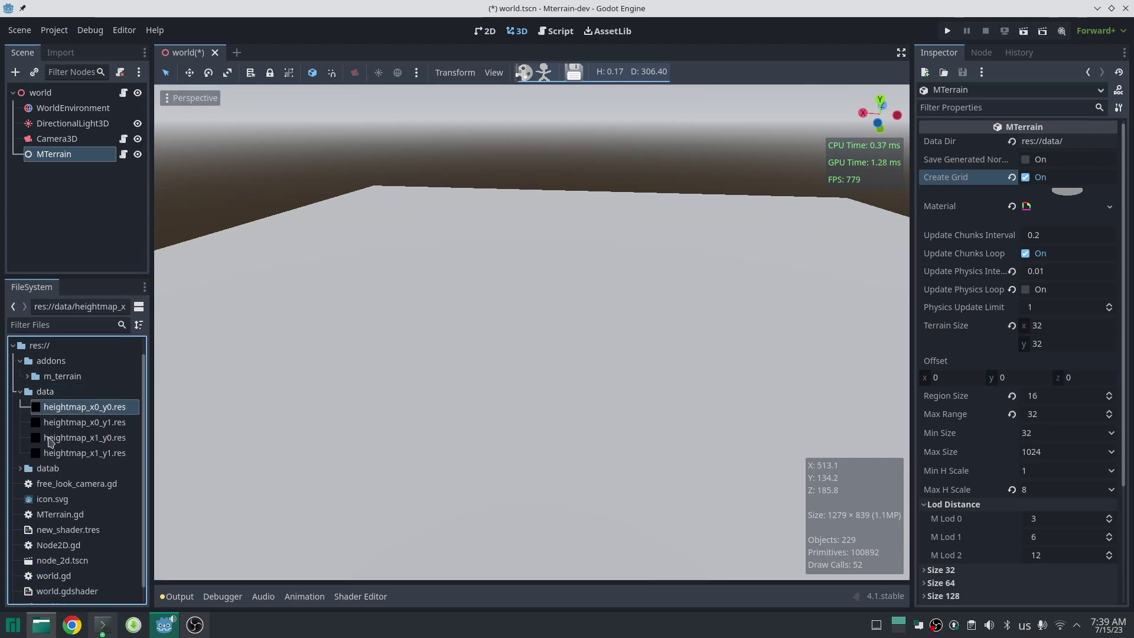
{"action": "left_click", "coordinate": [53, 453]}
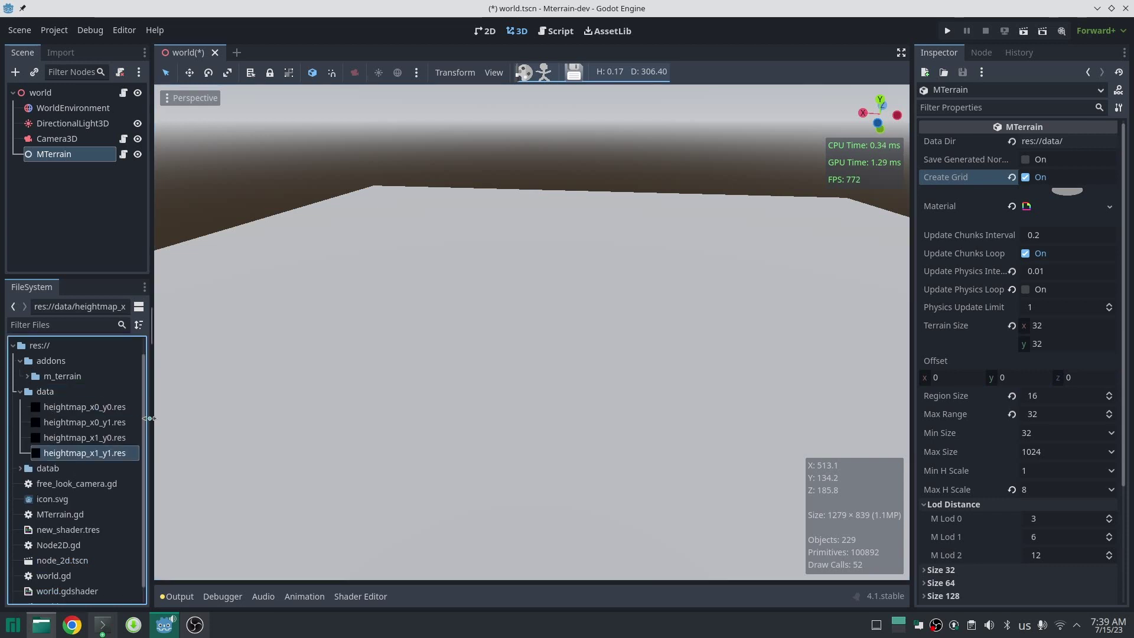
Widen the docks beside the viewport and open the terrain paint settings
{"action": "left_click_drag", "start_coordinate": [150, 418], "coordinate": [152, 420]}
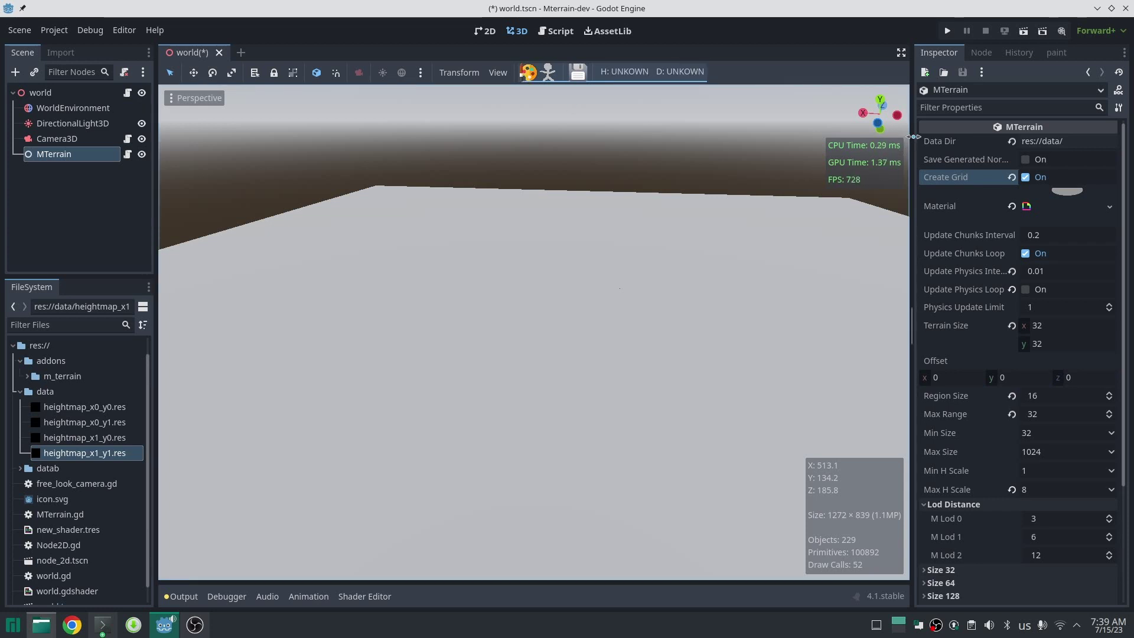
{"action": "left_click_drag", "start_coordinate": [913, 136], "coordinate": [901, 137]}
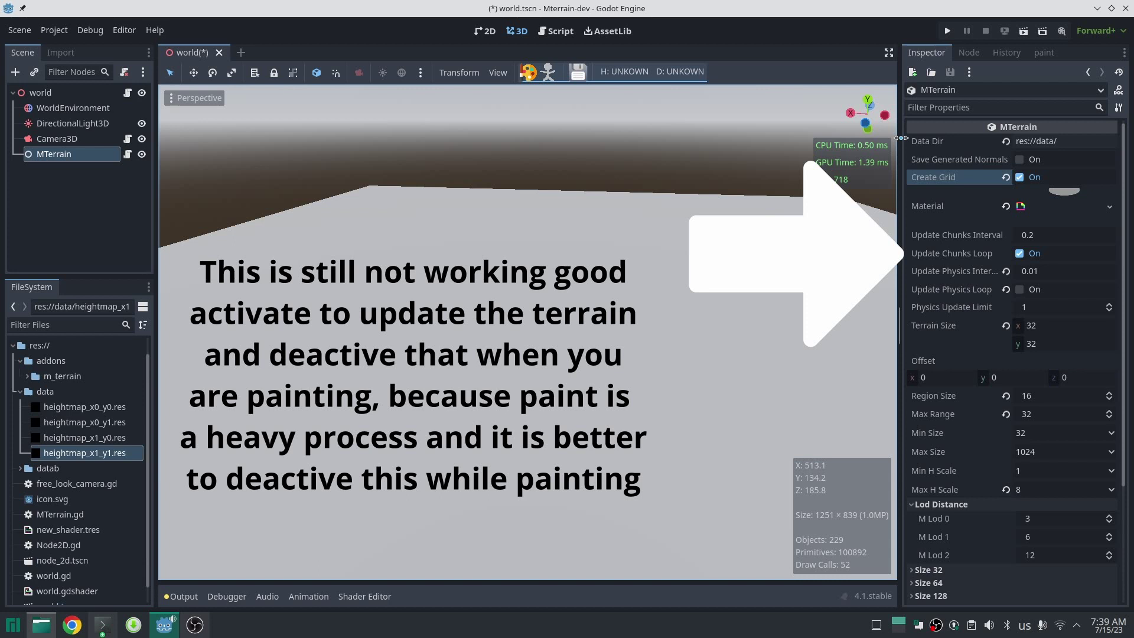
{"action": "left_click", "coordinate": [1043, 52]}
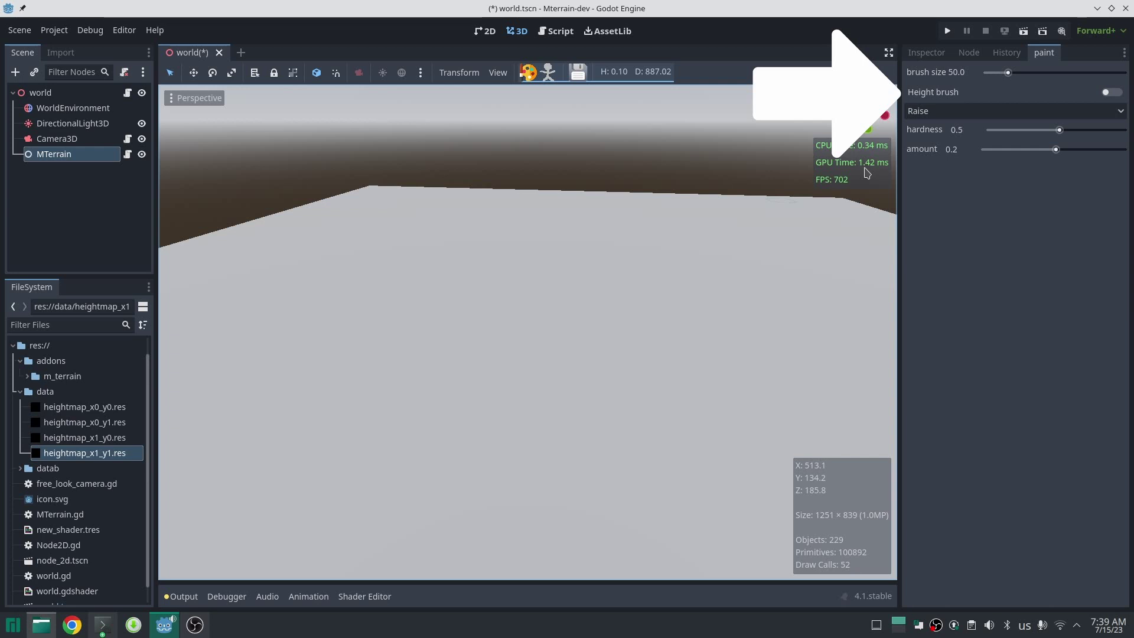
Keep the Raise brush and paint curved ridges on the flat terrain with brush size 47.0 and hardness 0.95
{"action": "left_click", "coordinate": [996, 114]}
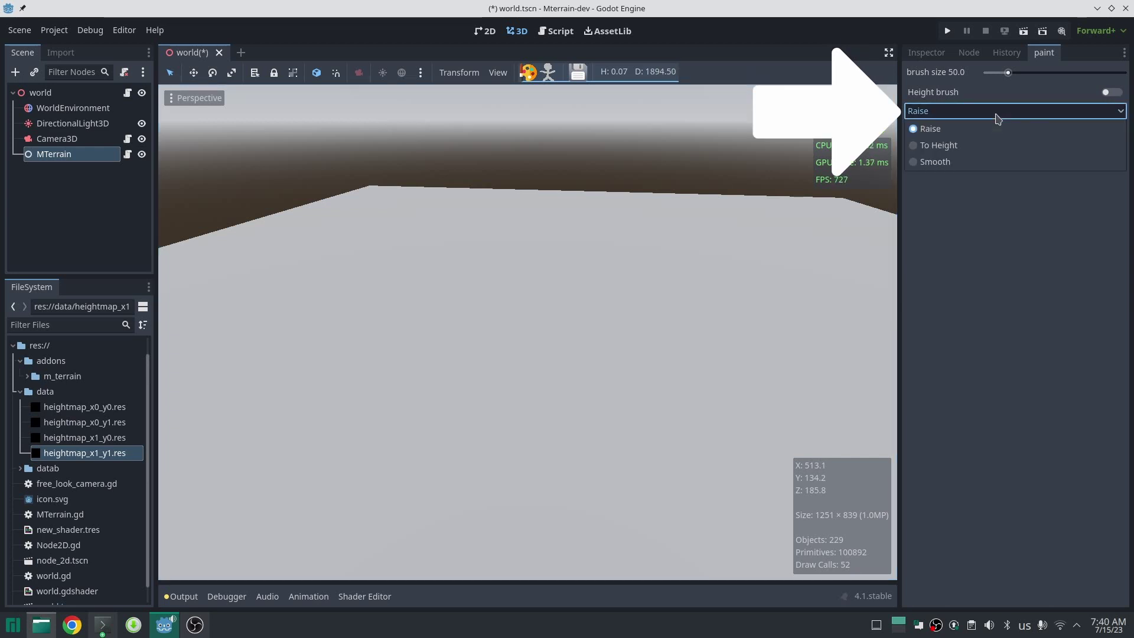
{"action": "left_click", "coordinate": [999, 114]}
{"action": "mouse_move", "coordinate": [402, 239]}
{"action": "left_mouse_down"}
{"action": "mouse_move", "coordinate": [640, 299]}
{"action": "mouse_move", "coordinate": [635, 332]}
{"action": "mouse_move", "coordinate": [590, 398]}
{"action": "mouse_move", "coordinate": [501, 408]}
{"action": "left_mouse_up"}
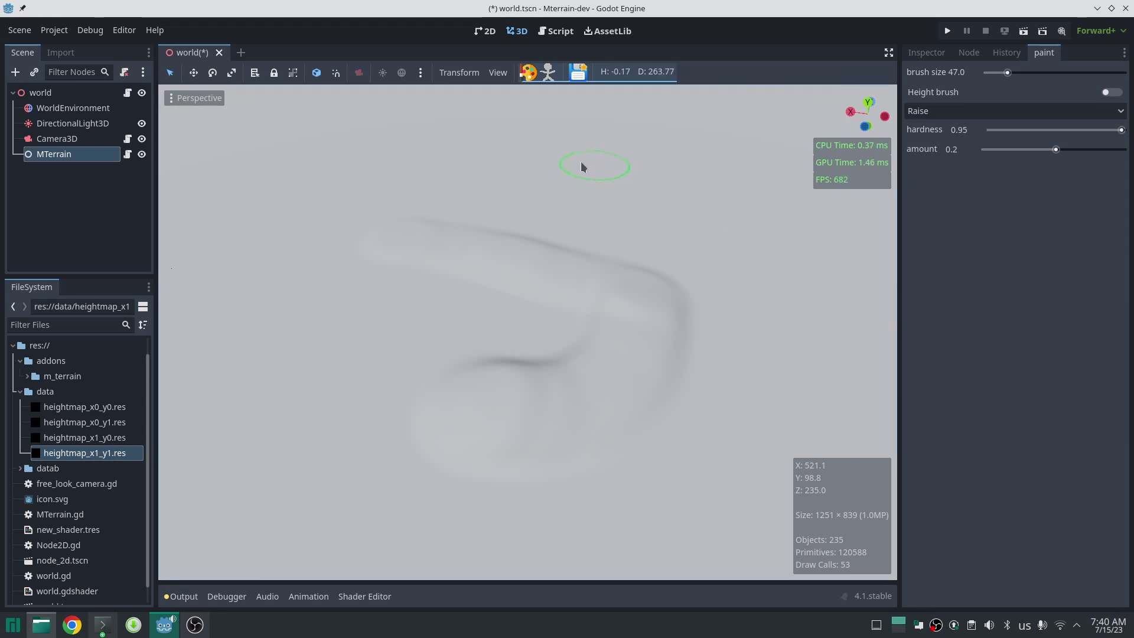
{"action": "mouse_move", "coordinate": [611, 191]}
{"action": "left_mouse_down"}
{"action": "mouse_move", "coordinate": [679, 229]}
{"action": "mouse_move", "coordinate": [772, 316]}
{"action": "mouse_move", "coordinate": [756, 381]}
{"action": "mouse_move", "coordinate": [675, 432]}
{"action": "mouse_move", "coordinate": [549, 363]}
{"action": "left_mouse_up"}
Set the Raise brush's hardness to 0 and amount to 0.75, and raise soft peaks over the curved ridge
{"action": "left_click_drag", "start_coordinate": [1122, 130], "coordinate": [990, 130]}
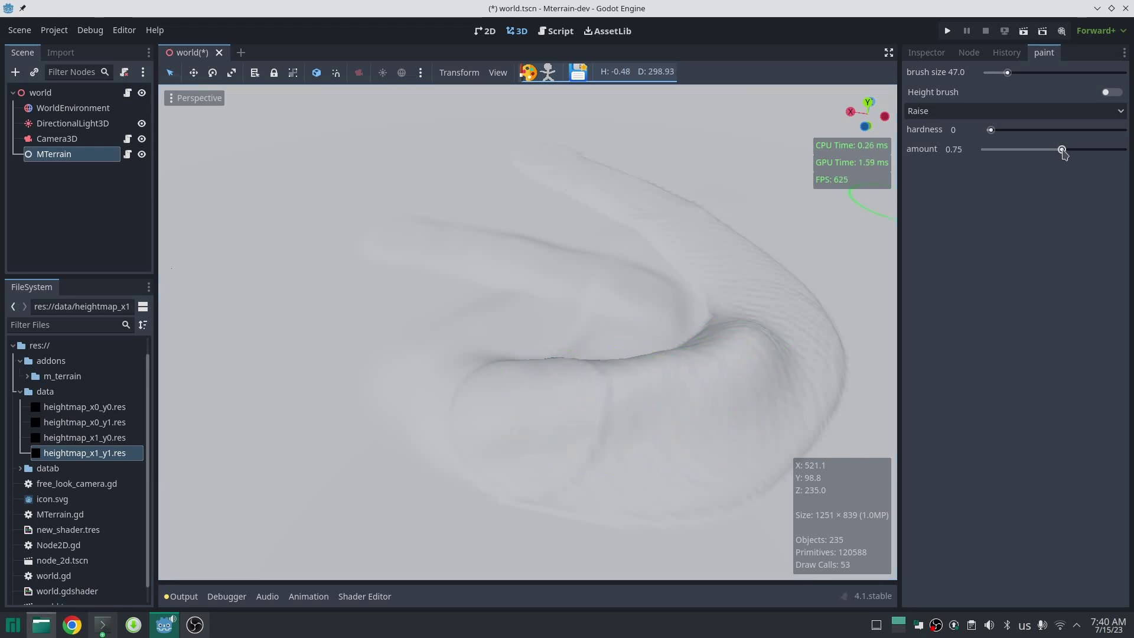
{"action": "left_click_drag", "start_coordinate": [1061, 151], "coordinate": [1060, 151]}
{"action": "mouse_move", "coordinate": [643, 233]}
{"action": "left_mouse_down"}
{"action": "mouse_move", "coordinate": [486, 284]}
{"action": "mouse_move", "coordinate": [691, 294]}
{"action": "mouse_move", "coordinate": [417, 342]}
{"action": "mouse_move", "coordinate": [729, 256]}
{"action": "mouse_move", "coordinate": [701, 384]}
{"action": "left_mouse_up"}
Set the Raise amount to -1.17 and dig a curved trench around the foot of the mountain
{"action": "middle_click_drag", "start_coordinate": [564, 322], "coordinate": [493, 301]}
{"action": "left_click_drag", "start_coordinate": [1062, 151], "coordinate": [1042, 156]}
{"action": "mouse_move", "coordinate": [667, 363]}
{"action": "left_mouse_down"}
{"action": "mouse_move", "coordinate": [663, 380]}
{"action": "mouse_move", "coordinate": [577, 412]}
{"action": "mouse_move", "coordinate": [399, 423]}
{"action": "mouse_move", "coordinate": [741, 294]}
{"action": "mouse_move", "coordinate": [395, 192]}
{"action": "left_mouse_up"}
{"action": "middle_click_drag", "start_coordinate": [395, 192], "coordinate": [569, 313]}
{"action": "scroll", "coordinate": [569, 313], "scroll_direction": "up", "scroll_amount": 3}
{"action": "left_click_drag", "start_coordinate": [570, 313], "coordinate": [291, 227]}
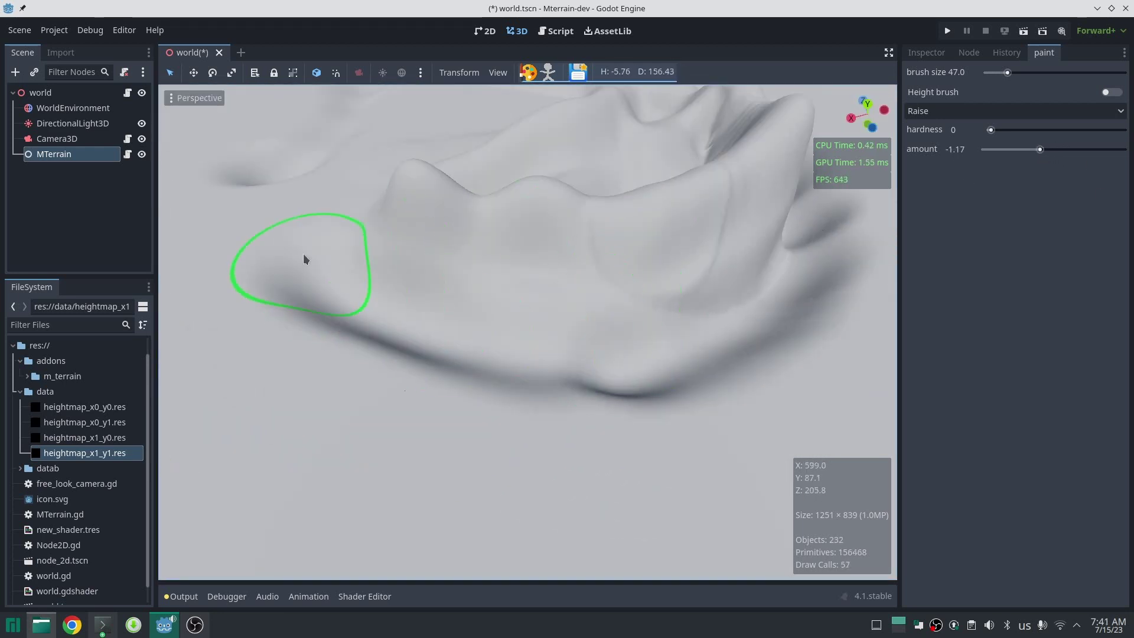
Switch to the To Height brush and level a flat plateau beside the peak with weight 0.5 and hardness 0.9
{"action": "middle_click_drag", "start_coordinate": [291, 227], "coordinate": [797, 236]}
{"action": "left_click", "coordinate": [991, 112]}
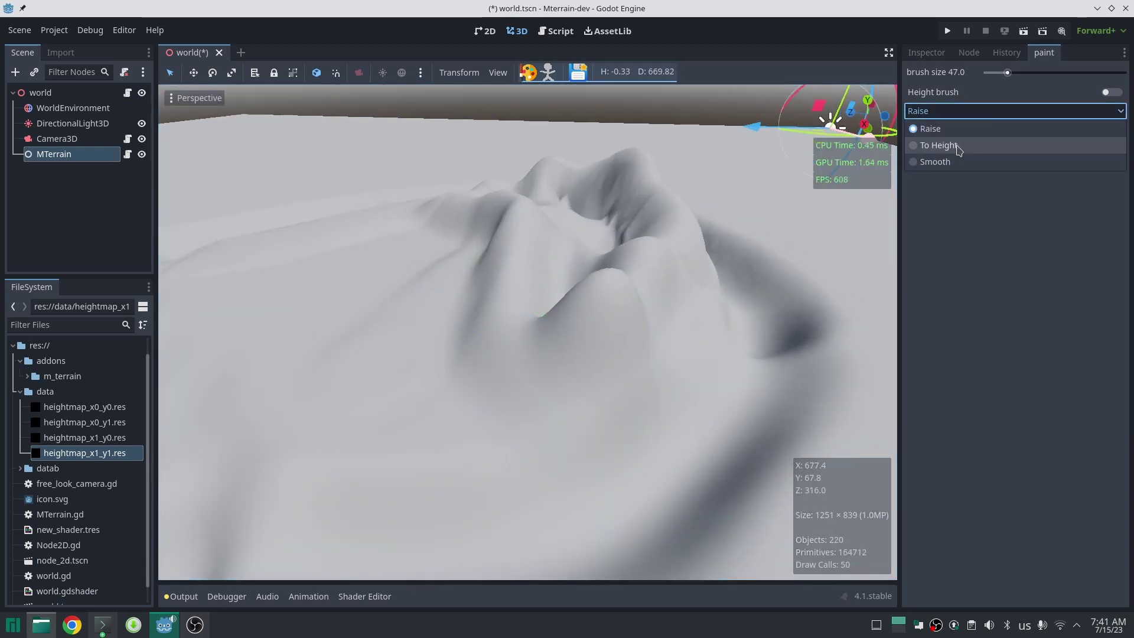
{"action": "left_click", "coordinate": [956, 145]}
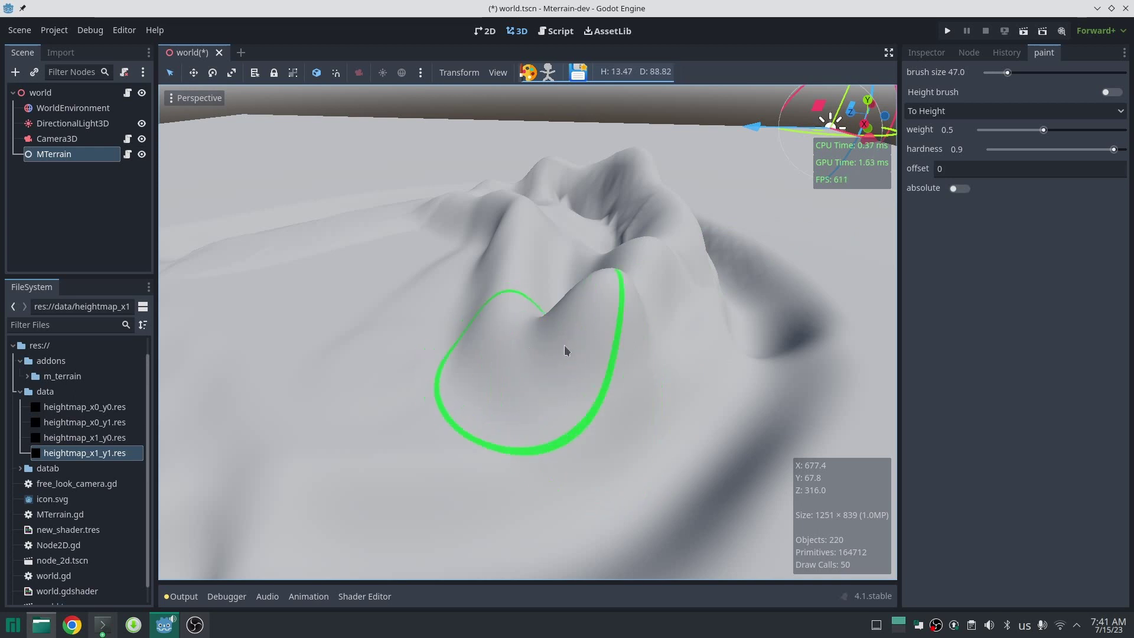
{"action": "mouse_move", "coordinate": [583, 344]}
{"action": "middle_mouse_down"}
{"action": "mouse_move", "coordinate": [473, 358]}
{"action": "mouse_move", "coordinate": [596, 341]}
{"action": "middle_mouse_up"}
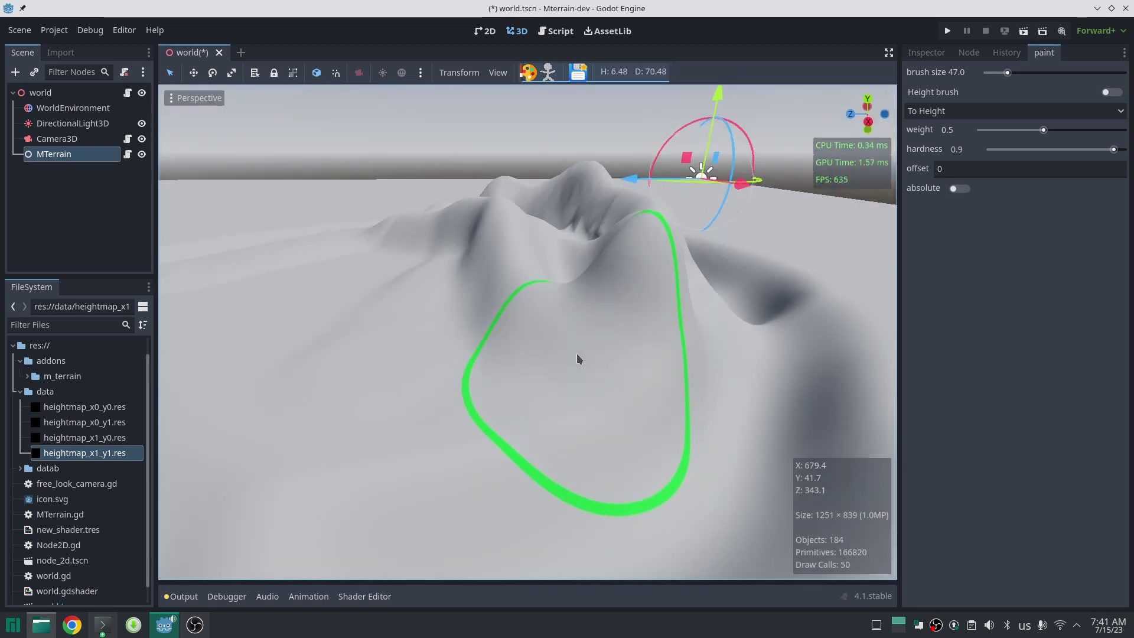
{"action": "mouse_move", "coordinate": [576, 356]}
{"action": "left_mouse_down"}
{"action": "mouse_move", "coordinate": [599, 349]}
{"action": "mouse_move", "coordinate": [591, 353]}
{"action": "left_mouse_up"}
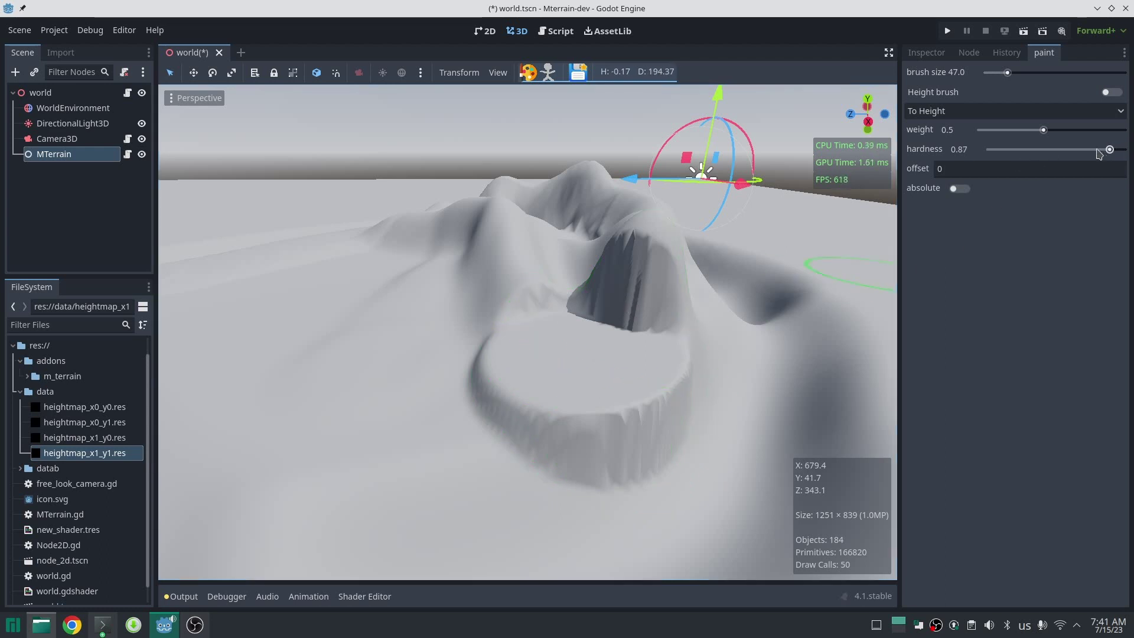
Lower the To Height hardness to 0.36 and level a softer-edged plateau on the neighbouring slope
{"action": "left_click_drag", "start_coordinate": [1032, 150], "coordinate": [1029, 150]}
{"action": "key", "text": "a"}
{"action": "mouse_move", "coordinate": [587, 271]}
{"action": "right_mouse_down"}
{"action": "mouse_move", "coordinate": [693, 271]}
{"action": "mouse_move", "coordinate": [693, 248]}
{"action": "mouse_move", "coordinate": [572, 299]}
{"action": "right_mouse_up"}
{"action": "key", "text": "w"}
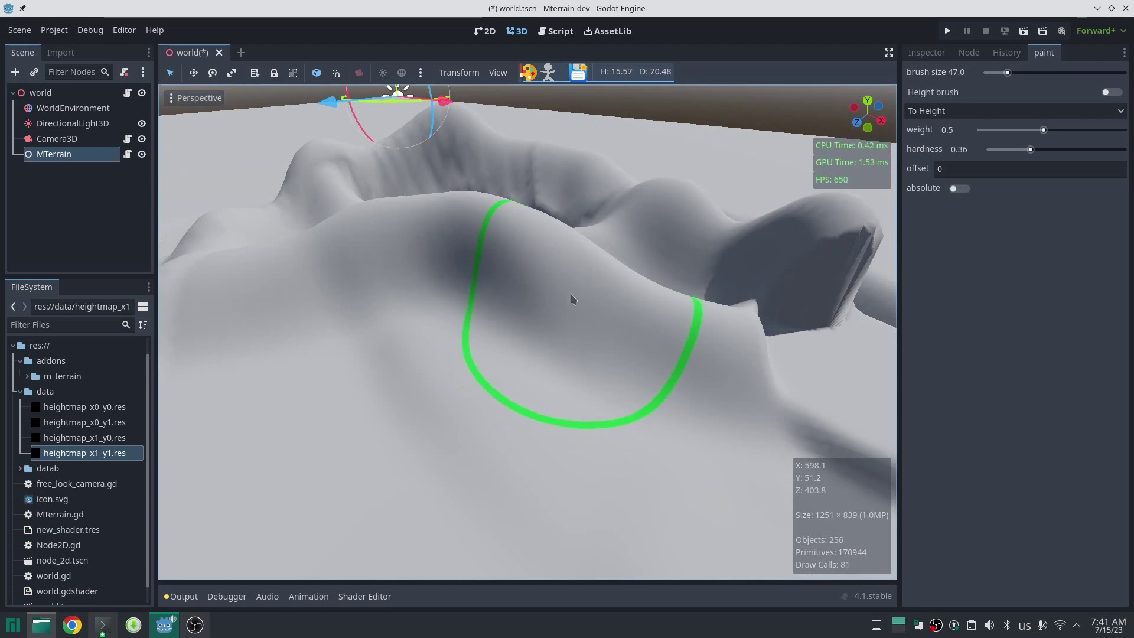
{"action": "mouse_move", "coordinate": [572, 299]}
{"action": "left_mouse_down"}
{"action": "mouse_move", "coordinate": [584, 305]}
{"action": "mouse_move", "coordinate": [552, 306]}
{"action": "mouse_move", "coordinate": [577, 308]}
{"action": "mouse_move", "coordinate": [567, 319]}
{"action": "left_mouse_up"}
Set the To Height offset to 1 and paint further strokes along the slope beside the plateau
{"action": "left_click", "coordinate": [939, 168]}
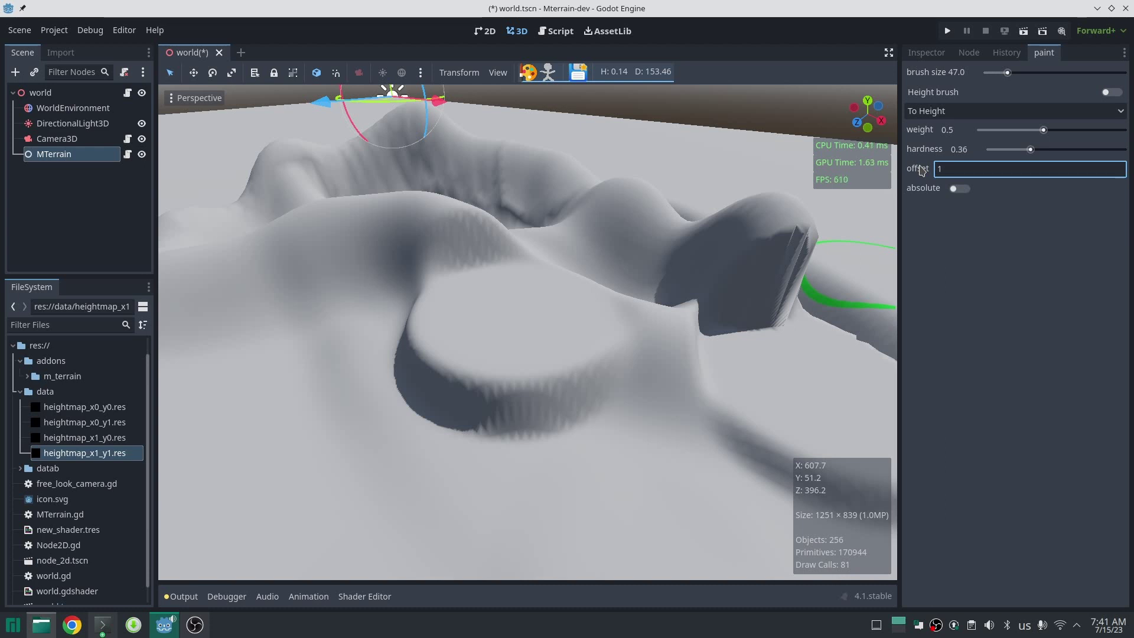
{"action": "mouse_move", "coordinate": [370, 324]}
{"action": "left_mouse_down"}
{"action": "mouse_move", "coordinate": [315, 311]}
{"action": "mouse_move", "coordinate": [334, 309]}
{"action": "left_mouse_up"}
{"action": "key", "text": "a"}
{"action": "right_click_drag", "start_coordinate": [334, 304], "coordinate": [371, 284]}
{"action": "left_click_drag", "start_coordinate": [371, 285], "coordinate": [304, 240]}
Reset the To Height offset to 0 and level broad ledges across the mountain's slopes
{"action": "left_click", "coordinate": [969, 170]}
{"action": "key", "text": "BackSpace"}
{"action": "type", "text": "0"}
{"action": "mouse_move", "coordinate": [497, 286]}
{"action": "left_mouse_down"}
{"action": "mouse_move", "coordinate": [602, 334]}
{"action": "mouse_move", "coordinate": [734, 343]}
{"action": "left_mouse_up"}
{"action": "mouse_move", "coordinate": [434, 276]}
{"action": "left_mouse_down"}
{"action": "mouse_move", "coordinate": [624, 334]}
{"action": "mouse_move", "coordinate": [807, 338]}
{"action": "left_mouse_up"}
{"action": "key", "text": "d"}
{"action": "mouse_move", "coordinate": [547, 337]}
{"action": "right_mouse_down"}
{"action": "mouse_move", "coordinate": [542, 325]}
{"action": "mouse_move", "coordinate": [570, 310]}
{"action": "mouse_move", "coordinate": [552, 308]}
{"action": "mouse_move", "coordinate": [535, 364]}
{"action": "right_mouse_up"}
{"action": "key", "text": "s"}
{"action": "key", "text": "w"}
{"action": "mouse_move", "coordinate": [534, 370]}
{"action": "left_mouse_down"}
{"action": "mouse_move", "coordinate": [491, 370]}
{"action": "mouse_move", "coordinate": [648, 369]}
{"action": "mouse_move", "coordinate": [560, 377]}
{"action": "mouse_move", "coordinate": [711, 327]}
{"action": "left_mouse_up"}
Reduce the To Height brush size to 20.0 and level a strip across the curved trench
{"action": "key", "text": "d"}
{"action": "right_click_drag", "start_coordinate": [692, 331], "coordinate": [594, 334]}
{"action": "key", "text": "w"}
{"action": "key", "text": "bracketleft"}
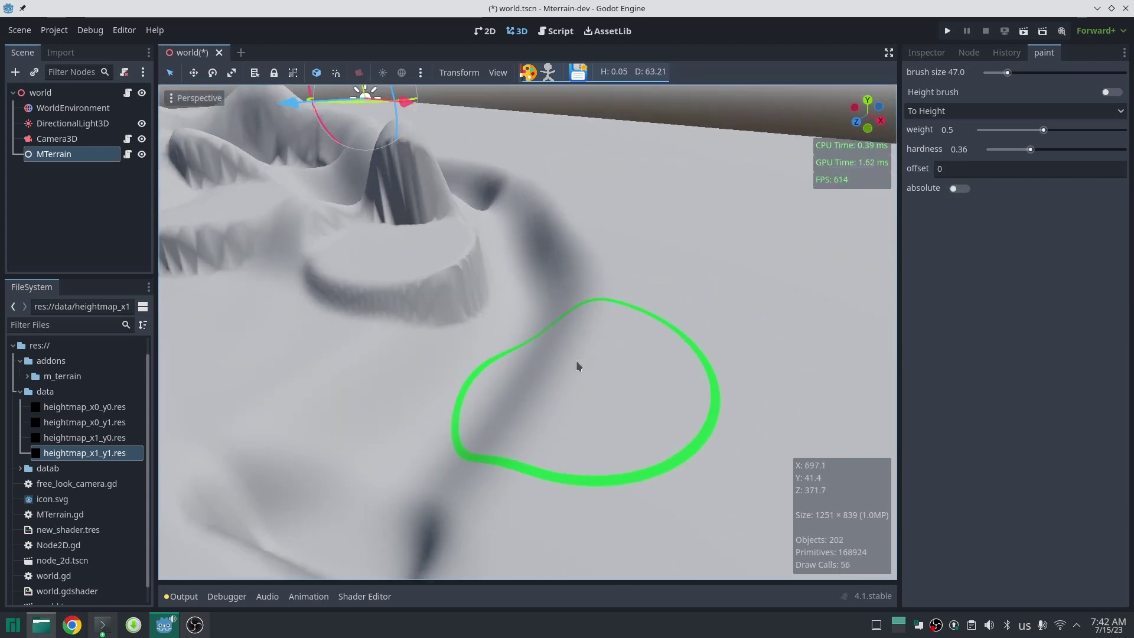
{"action": "scroll", "coordinate": [588, 346], "scroll_direction": "down", "scroll_amount": 20, "text": "shift"}
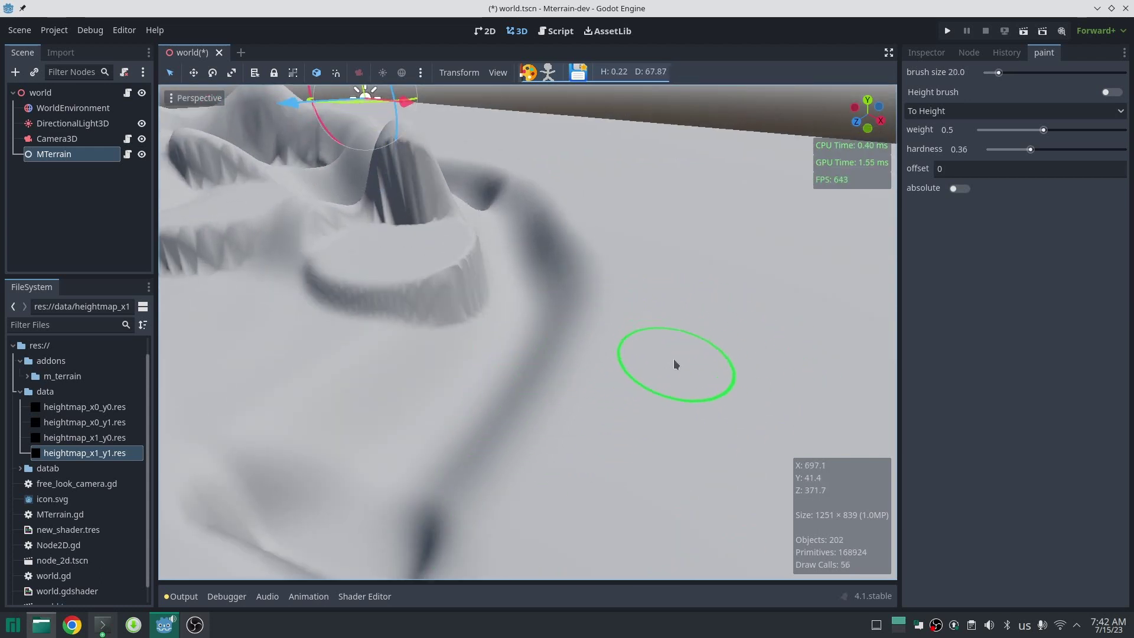
{"action": "mouse_move", "coordinate": [626, 362]}
{"action": "left_mouse_down"}
{"action": "mouse_move", "coordinate": [537, 348]}
{"action": "mouse_move", "coordinate": [547, 349]}
{"action": "mouse_move", "coordinate": [338, 347]}
{"action": "mouse_move", "coordinate": [555, 363]}
{"action": "mouse_move", "coordinate": [718, 358]}
{"action": "left_mouse_up"}
{"action": "mouse_move", "coordinate": [706, 334]}
{"action": "right_mouse_down"}
{"action": "mouse_move", "coordinate": [569, 321]}
{"action": "mouse_move", "coordinate": [577, 468]}
{"action": "mouse_move", "coordinate": [707, 334]}
{"action": "right_mouse_up"}
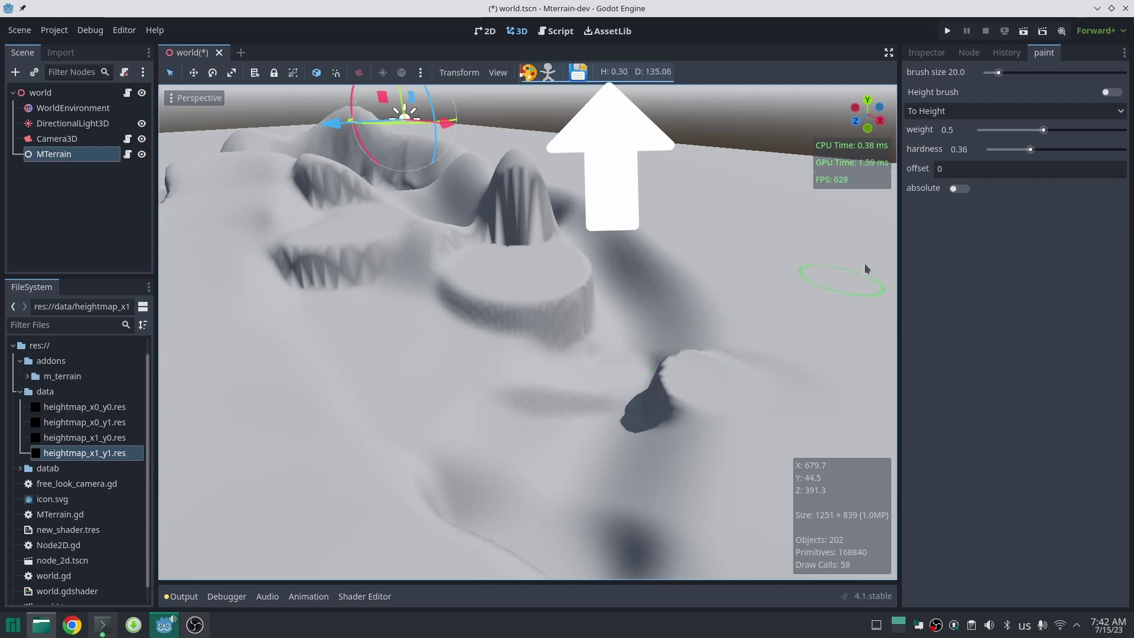
{"action": "left_click", "coordinate": [963, 190]}
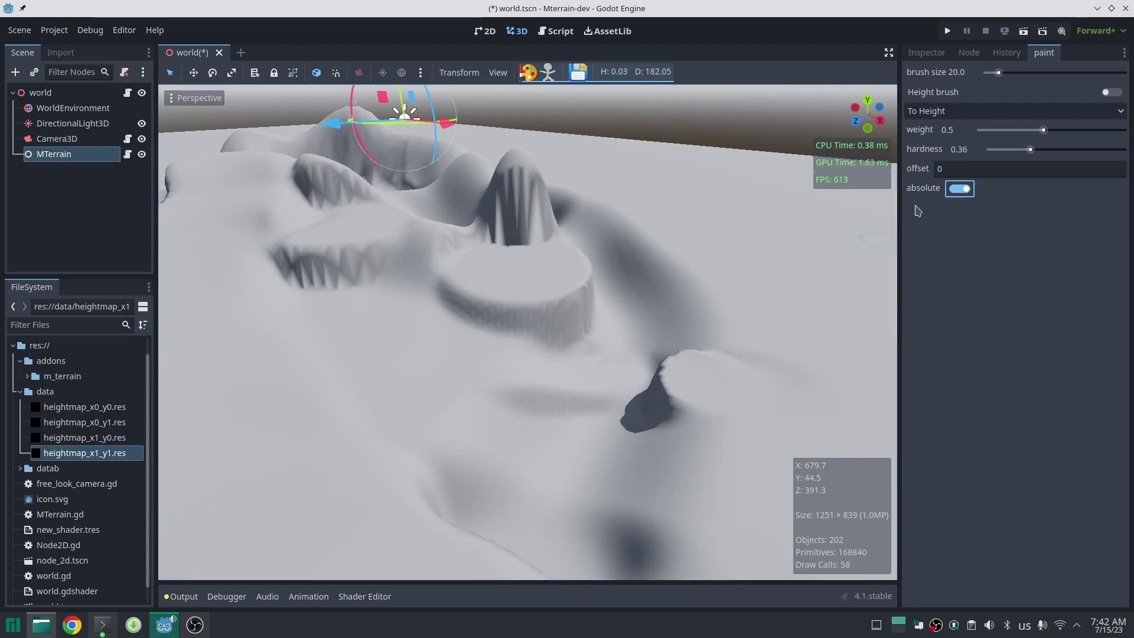
{"action": "left_click", "coordinate": [957, 193]}
{"action": "right_click_drag", "start_coordinate": [721, 309], "coordinate": [569, 316]}
{"action": "mouse_move", "coordinate": [570, 316]}
{"action": "middle_mouse_down"}
{"action": "mouse_move", "coordinate": [577, 277]}
{"action": "mouse_move", "coordinate": [608, 451]}
{"action": "mouse_move", "coordinate": [552, 374]}
{"action": "mouse_move", "coordinate": [575, 339]}
{"action": "mouse_move", "coordinate": [711, 319]}
{"action": "middle_mouse_up"}
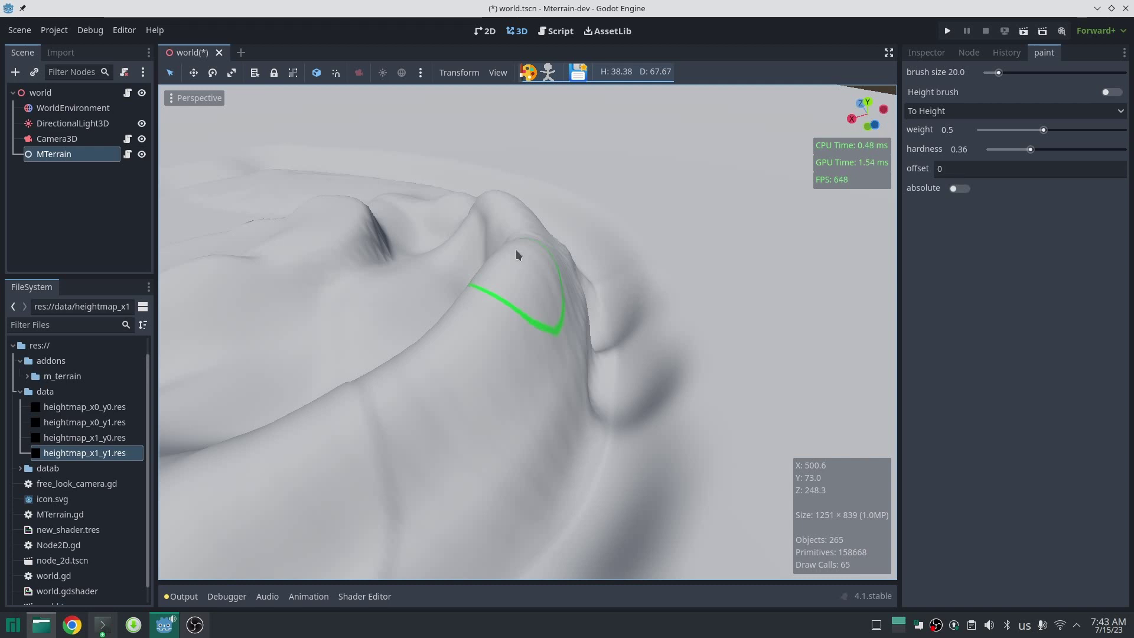
Turn off terrain painting, enable the human figure tool and examine the mountain's ridge and peak
{"action": "left_click", "coordinate": [528, 72]}
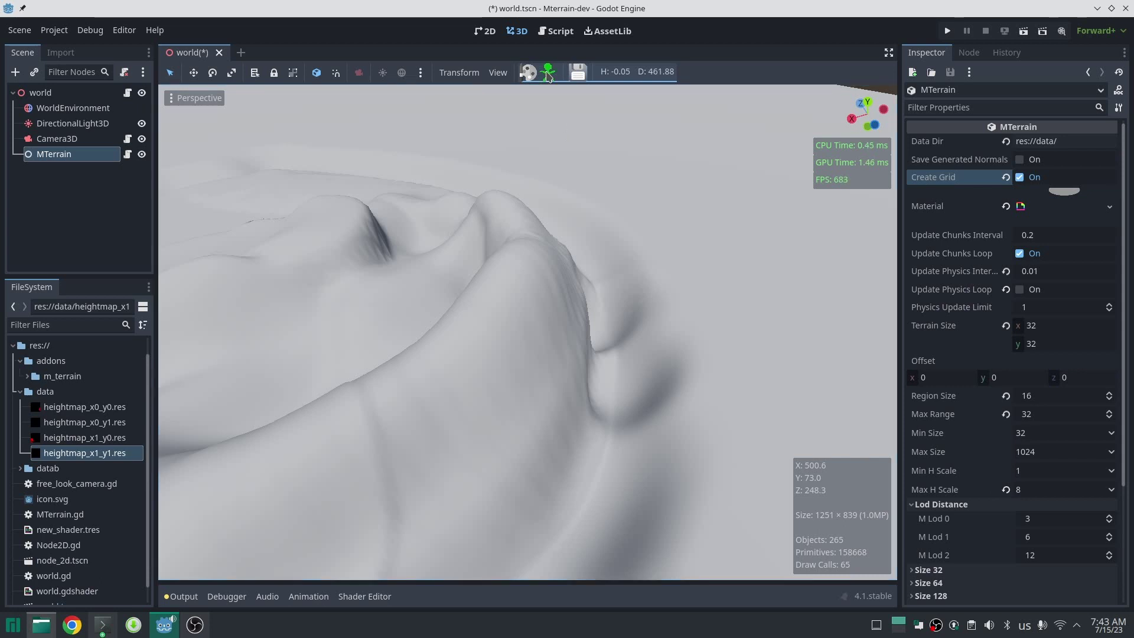
{"action": "mouse_move", "coordinate": [512, 268]}
{"action": "right_mouse_down"}
{"action": "mouse_move", "coordinate": [509, 256]}
{"action": "mouse_move", "coordinate": [572, 306]}
{"action": "mouse_move", "coordinate": [511, 270]}
{"action": "right_mouse_up"}
{"action": "key", "text": "w"}
{"action": "scroll", "coordinate": [566, 307], "scroll_direction": "up", "scroll_amount": 1}
{"action": "scroll", "coordinate": [566, 307], "scroll_direction": "down", "scroll_amount": 5}
{"action": "key", "text": "w"}
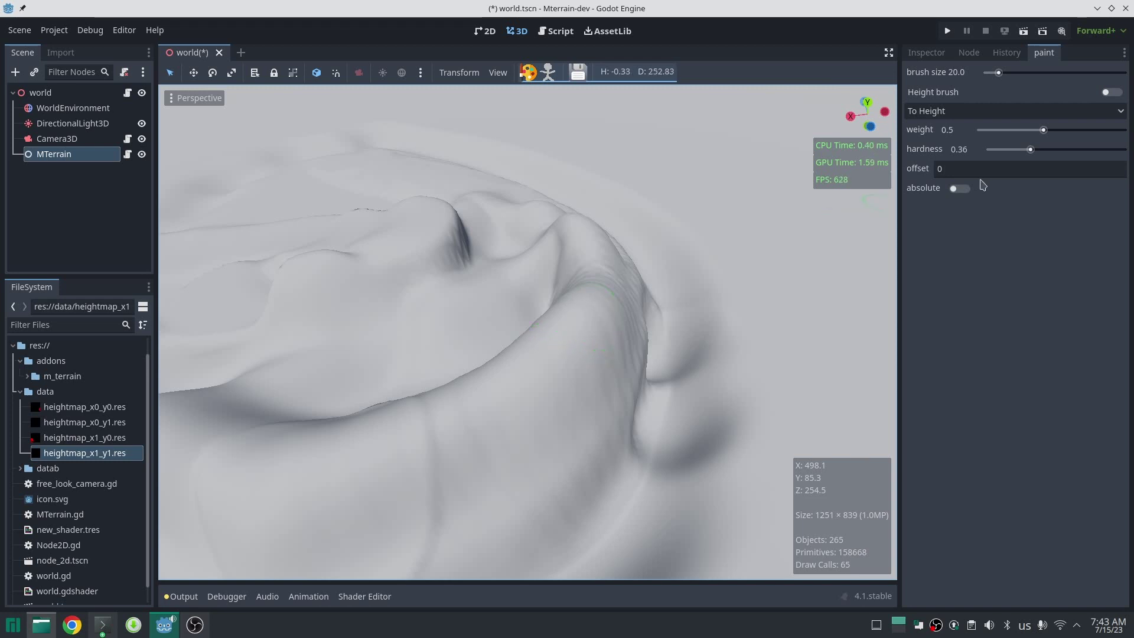
Turn on absolute height with offset 38 and flatten the ridge crest, increasing the weight to 0.6 and hardness to 0.79
{"action": "left_click", "coordinate": [964, 170]}
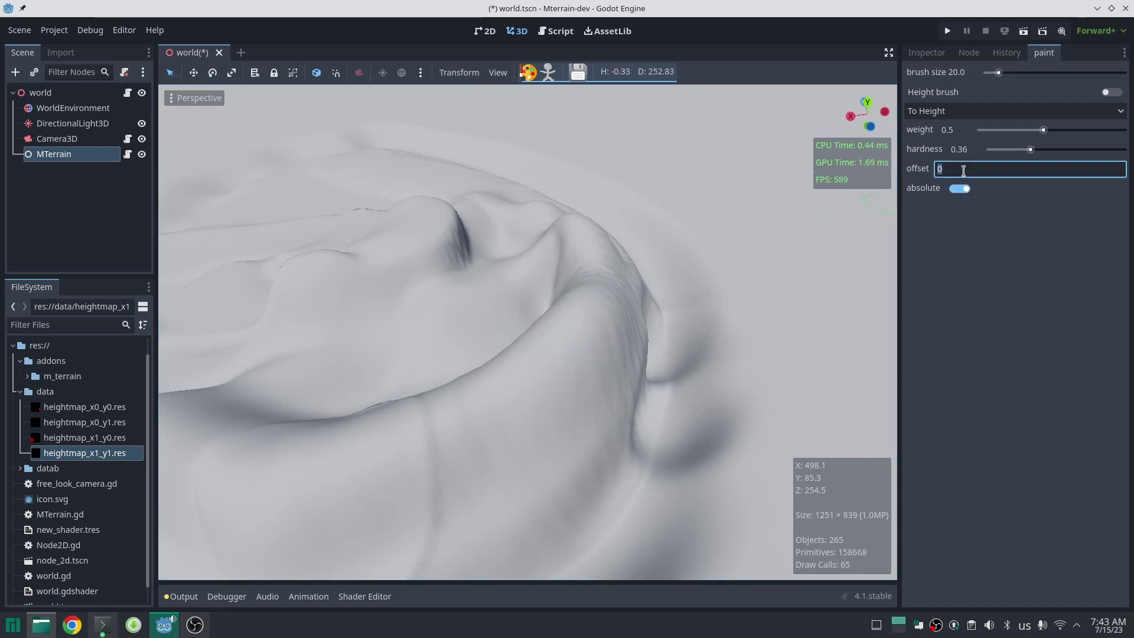
{"action": "mouse_move", "coordinate": [588, 314]}
{"action": "left_mouse_down"}
{"action": "mouse_move", "coordinate": [570, 311]}
{"action": "mouse_move", "coordinate": [523, 361]}
{"action": "mouse_move", "coordinate": [400, 414]}
{"action": "left_mouse_up"}
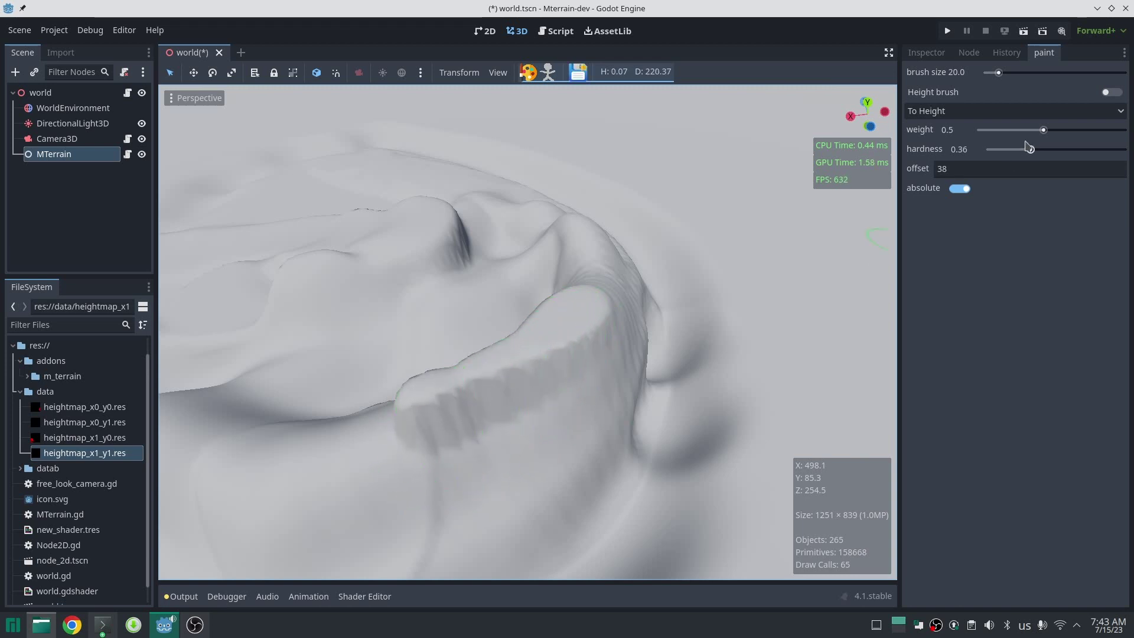
{"action": "mouse_move", "coordinate": [526, 401]}
{"action": "left_mouse_down"}
{"action": "mouse_move", "coordinate": [576, 385]}
{"action": "mouse_move", "coordinate": [590, 236]}
{"action": "mouse_move", "coordinate": [574, 205]}
{"action": "left_mouse_up"}
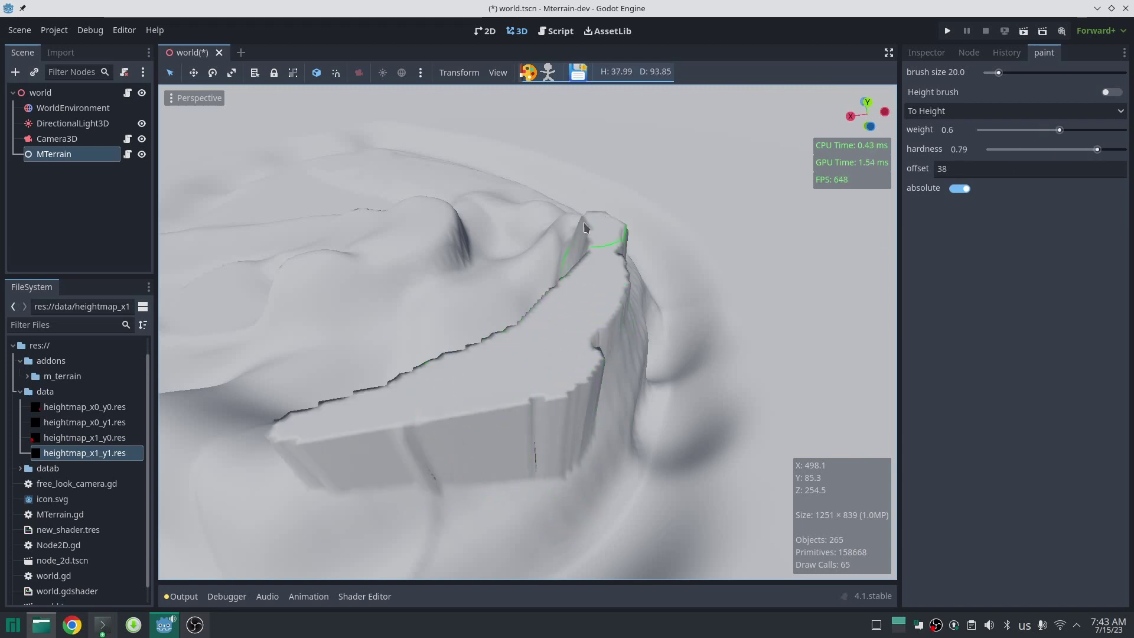
Extend the flattened plateau along the ridge crest with the absolute To Height brush, and turn absolute height off
{"action": "key", "text": "d"}
{"action": "right_click_drag", "start_coordinate": [573, 206], "coordinate": [576, 222]}
{"action": "key", "text": "d"}
{"action": "mouse_move", "coordinate": [577, 223]}
{"action": "left_mouse_down"}
{"action": "mouse_move", "coordinate": [468, 222]}
{"action": "mouse_move", "coordinate": [289, 261]}
{"action": "left_mouse_up"}
{"action": "key", "text": "a"}
{"action": "mouse_move", "coordinate": [288, 260]}
{"action": "right_mouse_down"}
{"action": "mouse_move", "coordinate": [585, 283]}
{"action": "mouse_move", "coordinate": [400, 263]}
{"action": "right_mouse_up"}
{"action": "key", "text": "a"}
{"action": "left_click_drag", "start_coordinate": [385, 348], "coordinate": [527, 348]}
{"action": "right_click_drag", "start_coordinate": [857, 266], "coordinate": [860, 268]}
{"action": "key", "text": "d"}
{"action": "left_click", "coordinate": [961, 188]}
Switch the height brush to Smooth and soften the plateau's steep outer wall
{"action": "scroll", "coordinate": [711, 270], "scroll_direction": "down", "scroll_amount": 5}
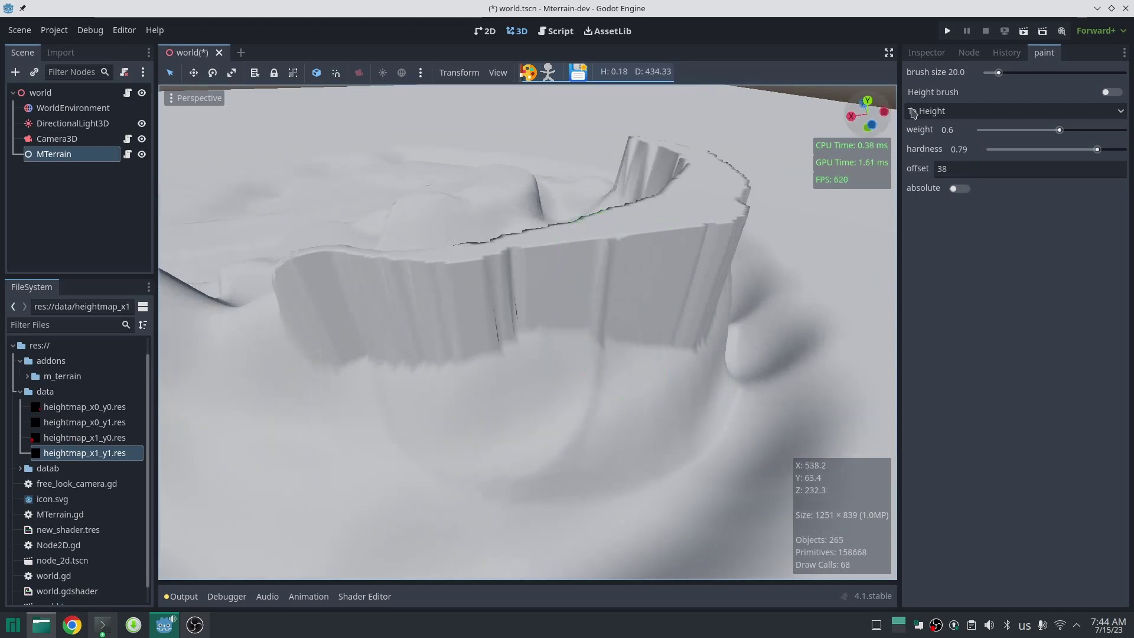
{"action": "left_click", "coordinate": [944, 111]}
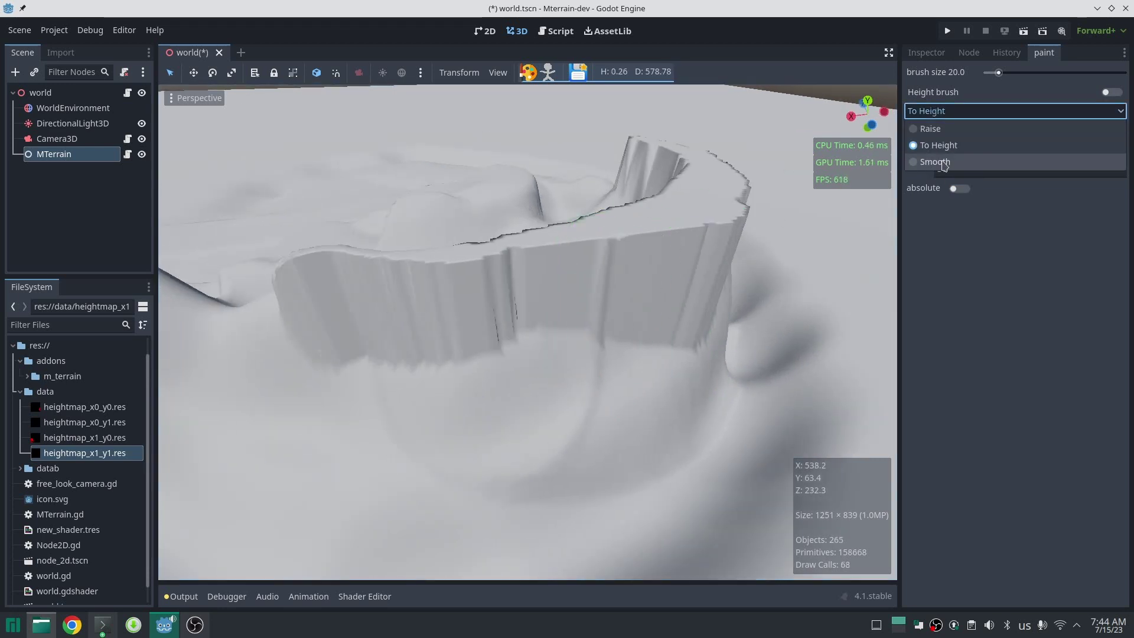
{"action": "left_click", "coordinate": [943, 165]}
{"action": "scroll", "coordinate": [541, 331], "scroll_direction": "up", "scroll_amount": 9}
{"action": "mouse_move", "coordinate": [541, 314]}
{"action": "left_mouse_down"}
{"action": "mouse_move", "coordinate": [392, 311]}
{"action": "mouse_move", "coordinate": [856, 257]}
{"action": "left_mouse_up"}
Set the Gaussian smoothing amount to 0.23 and smooth back along the plateau's wall
{"action": "left_click_drag", "start_coordinate": [1052, 149], "coordinate": [1016, 151]}
{"action": "key", "text": "w"}
{"action": "mouse_move", "coordinate": [693, 255]}
{"action": "right_mouse_down"}
{"action": "mouse_move", "coordinate": [596, 296]}
{"action": "mouse_move", "coordinate": [694, 255]}
{"action": "right_mouse_up"}
{"action": "mouse_move", "coordinate": [693, 255]}
{"action": "left_mouse_down"}
{"action": "mouse_move", "coordinate": [544, 273]}
{"action": "mouse_move", "coordinate": [368, 244]}
{"action": "left_mouse_up"}
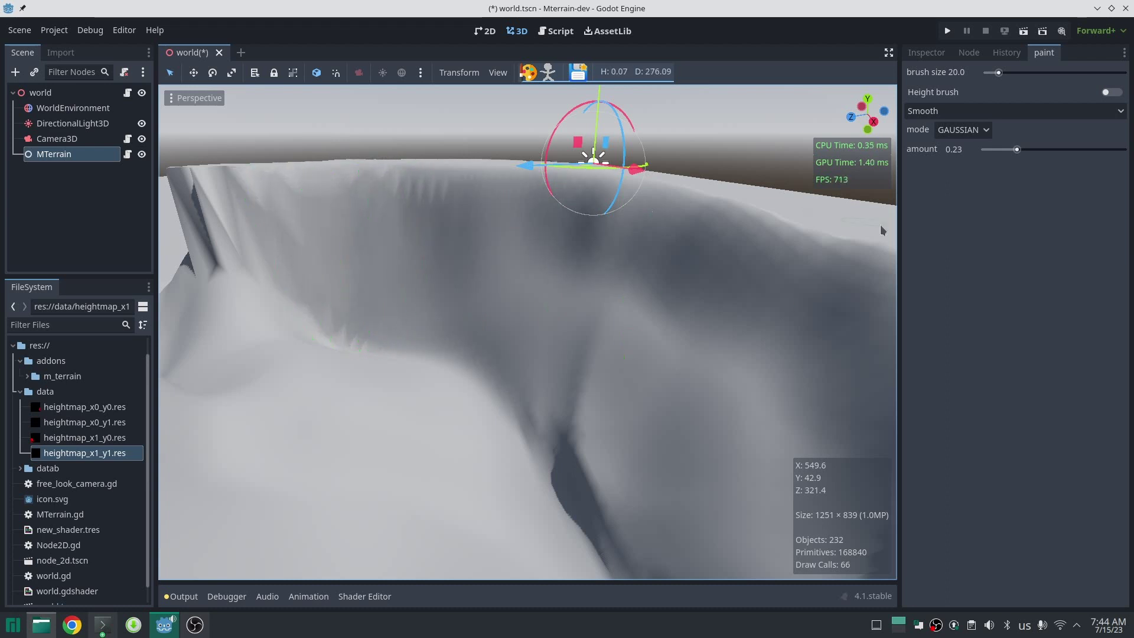
Change the smoothing mode to AVERAGE and smooth another strip across the plateau's wall
{"action": "left_click", "coordinate": [962, 129]}
{"action": "left_click", "coordinate": [957, 152]}
{"action": "middle_click_drag", "start_coordinate": [615, 246], "coordinate": [496, 284]}
{"action": "mouse_move", "coordinate": [497, 280]}
{"action": "left_mouse_down"}
{"action": "mouse_move", "coordinate": [342, 349]}
{"action": "mouse_move", "coordinate": [549, 222]}
{"action": "mouse_move", "coordinate": [779, 243]}
{"action": "left_mouse_up"}
Smooth the jagged edges of the stepped ledges on the mountain's slope with AVERAGE smoothing
{"action": "middle_click_drag", "start_coordinate": [779, 243], "coordinate": [373, 215], "text": "shift"}
{"action": "key", "text": "s"}
{"action": "right_click_drag", "start_coordinate": [373, 280], "coordinate": [747, 260]}
{"action": "right_click_drag", "start_coordinate": [367, 331], "coordinate": [568, 335]}
{"action": "middle_click_drag", "start_coordinate": [568, 335], "coordinate": [615, 331]}
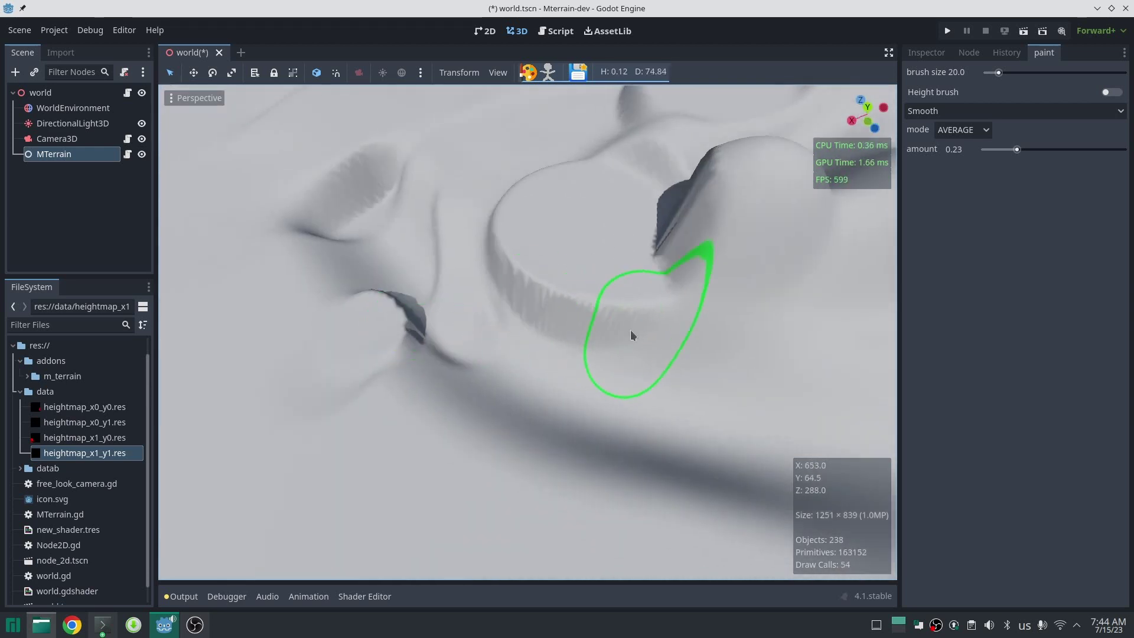
{"action": "mouse_move", "coordinate": [663, 200]}
{"action": "middle_mouse_down"}
{"action": "mouse_move", "coordinate": [643, 298]}
{"action": "mouse_move", "coordinate": [537, 257]}
{"action": "middle_mouse_up"}
{"action": "middle_click_drag", "start_coordinate": [434, 88], "coordinate": [552, 339]}
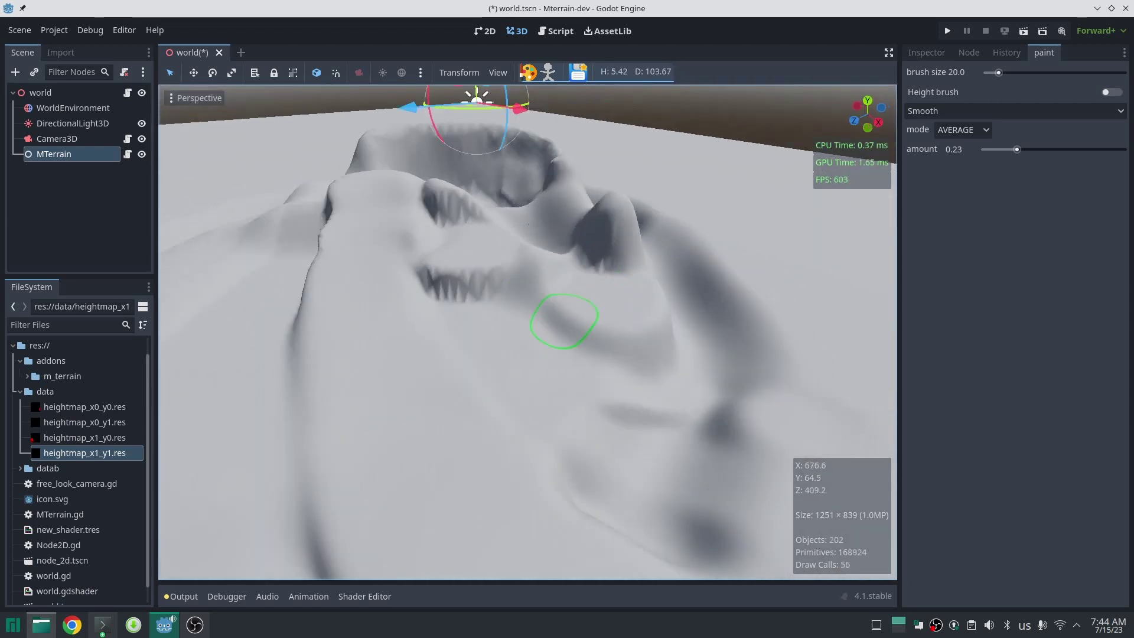
{"action": "key", "text": "w"}
{"action": "right_click_drag", "start_coordinate": [569, 323], "coordinate": [569, 354]}
{"action": "mouse_move", "coordinate": [569, 354]}
{"action": "left_mouse_down"}
{"action": "mouse_move", "coordinate": [546, 364]}
{"action": "mouse_move", "coordinate": [565, 445]}
{"action": "left_mouse_up"}
{"action": "middle_click_drag", "start_coordinate": [565, 445], "coordinate": [620, 401]}
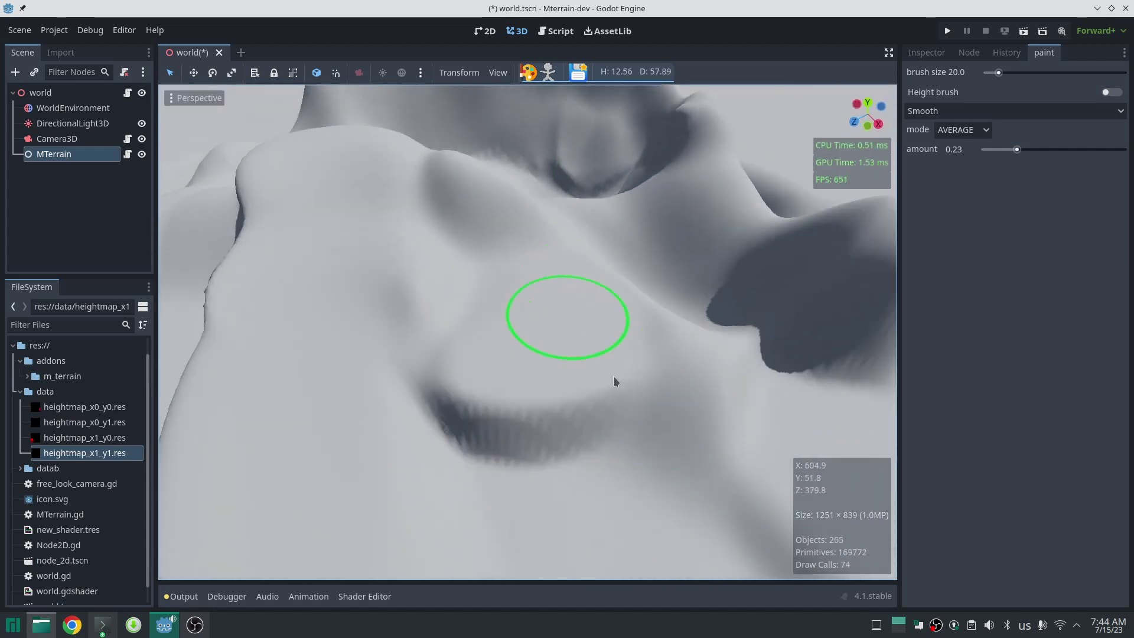
{"action": "left_click_drag", "start_coordinate": [618, 400], "coordinate": [453, 420]}
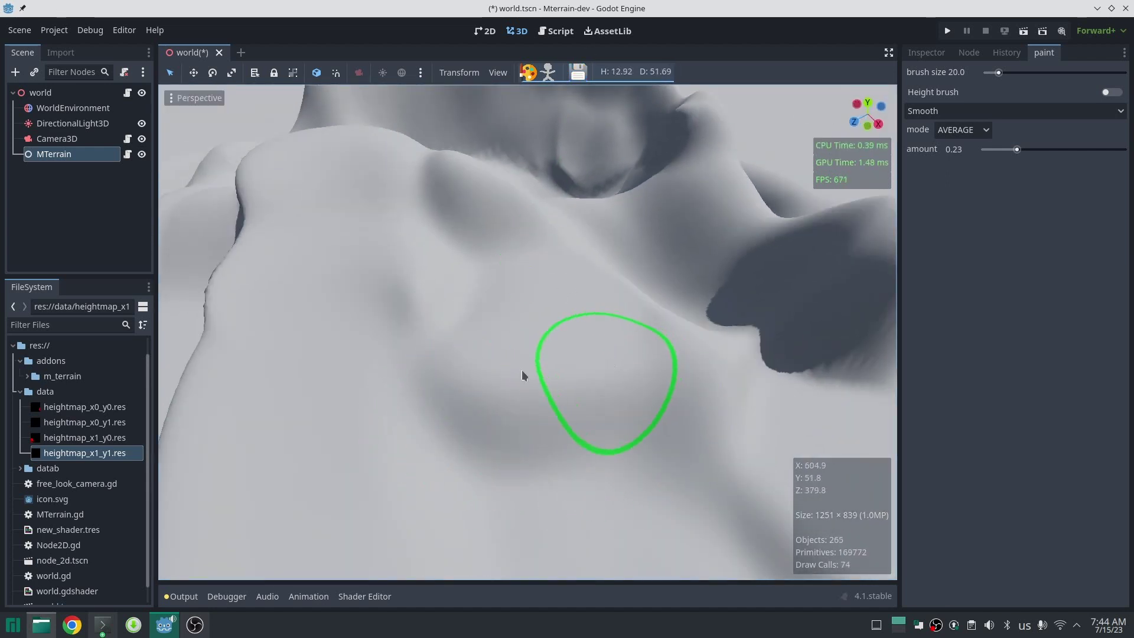
{"action": "scroll", "coordinate": [398, 390], "scroll_direction": "down", "scroll_amount": 6}
{"action": "middle_click_drag", "start_coordinate": [559, 322], "coordinate": [503, 387]}
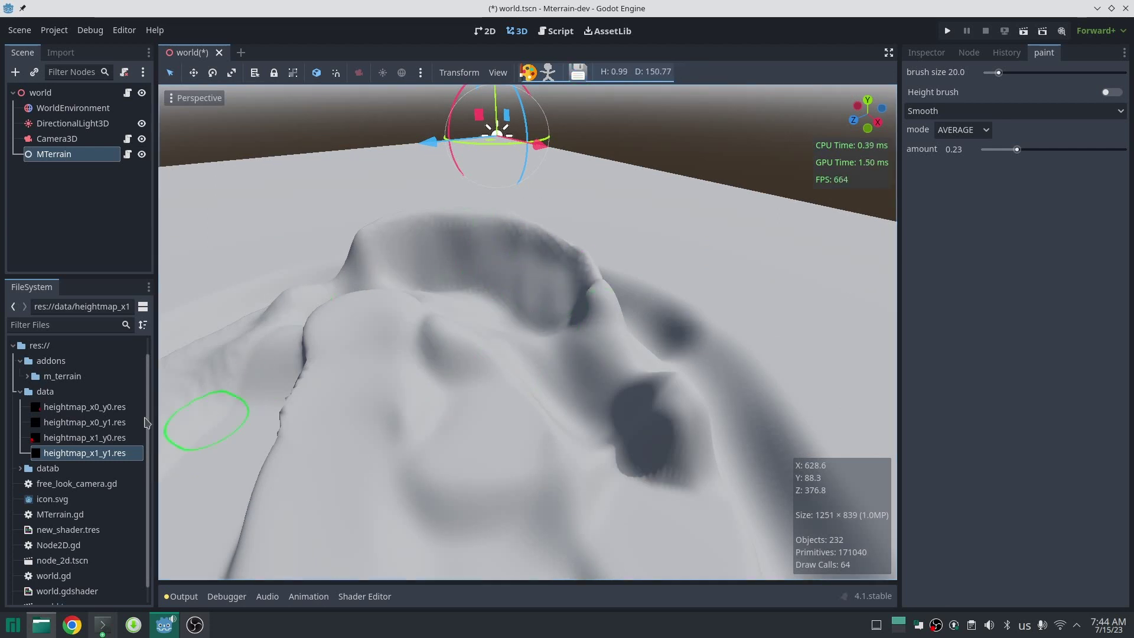
Select the data folder, turn off terrain painting and enable the human figure tool to examine the smoothed mountain
{"action": "left_click", "coordinate": [59, 392]}
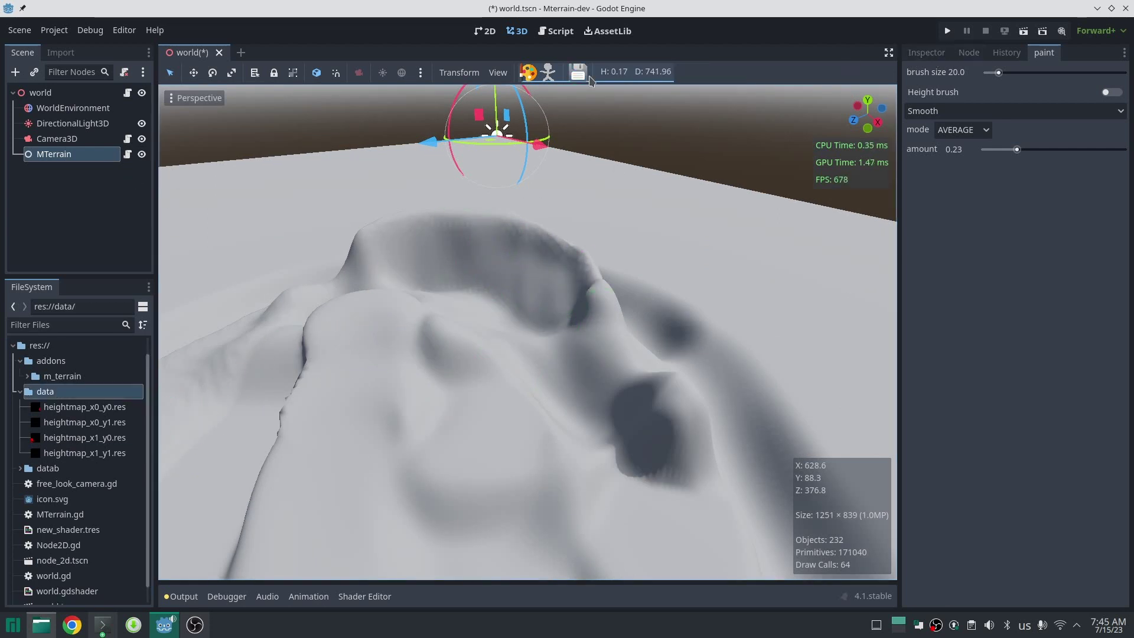
{"action": "left_click", "coordinate": [528, 72]}
{"action": "left_click", "coordinate": [1028, 178]}
{"action": "left_click", "coordinate": [1024, 176]}
{"action": "key", "text": "s"}
{"action": "mouse_move", "coordinate": [567, 319]}
{"action": "right_mouse_down"}
{"action": "mouse_move", "coordinate": [567, 384]}
{"action": "mouse_move", "coordinate": [531, 307]}
{"action": "mouse_move", "coordinate": [578, 301]}
{"action": "mouse_move", "coordinate": [591, 277]}
{"action": "mouse_move", "coordinate": [549, 396]}
{"action": "right_mouse_up"}
{"action": "left_click", "coordinate": [547, 74]}
{"action": "key", "text": "w"}
{"action": "key", "text": "w"}
{"action": "right_click_drag", "start_coordinate": [720, 392], "coordinate": [674, 380]}
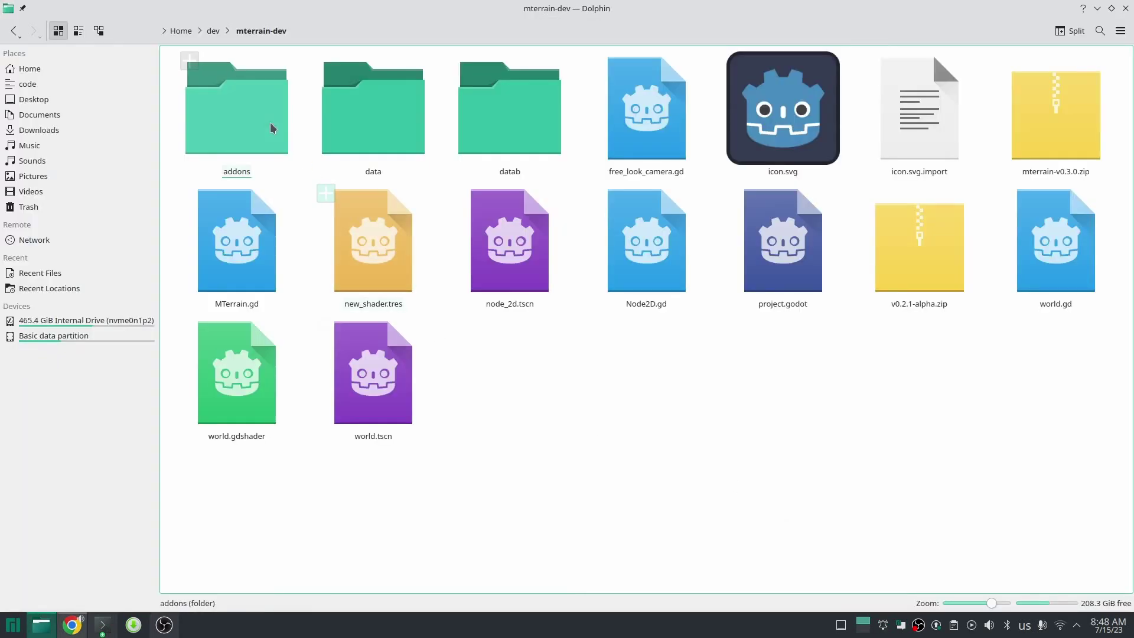
In the Dolphin file manager, open the height_brushes folder under addons/m_terrain/gdextension/src of the mterrain-dev project
{"action": "left_click", "coordinate": [265, 120]}
{"action": "double_click", "coordinate": [265, 115]}
{"action": "double_click", "coordinate": [258, 108]}
{"action": "double_click", "coordinate": [508, 108]}
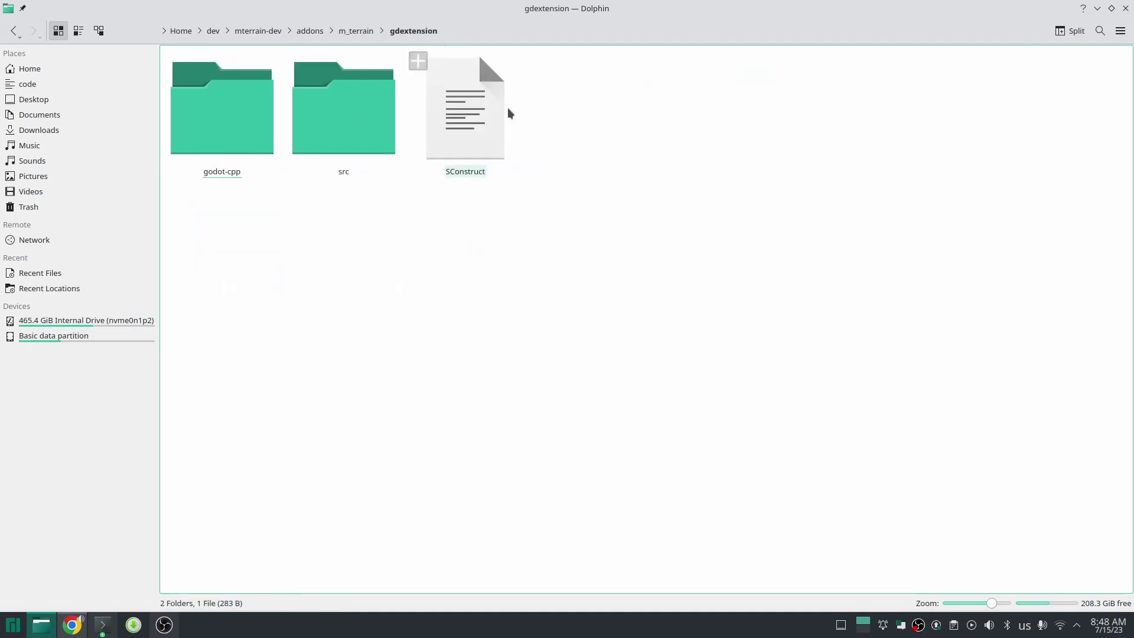
{"action": "left_click", "coordinate": [356, 116]}
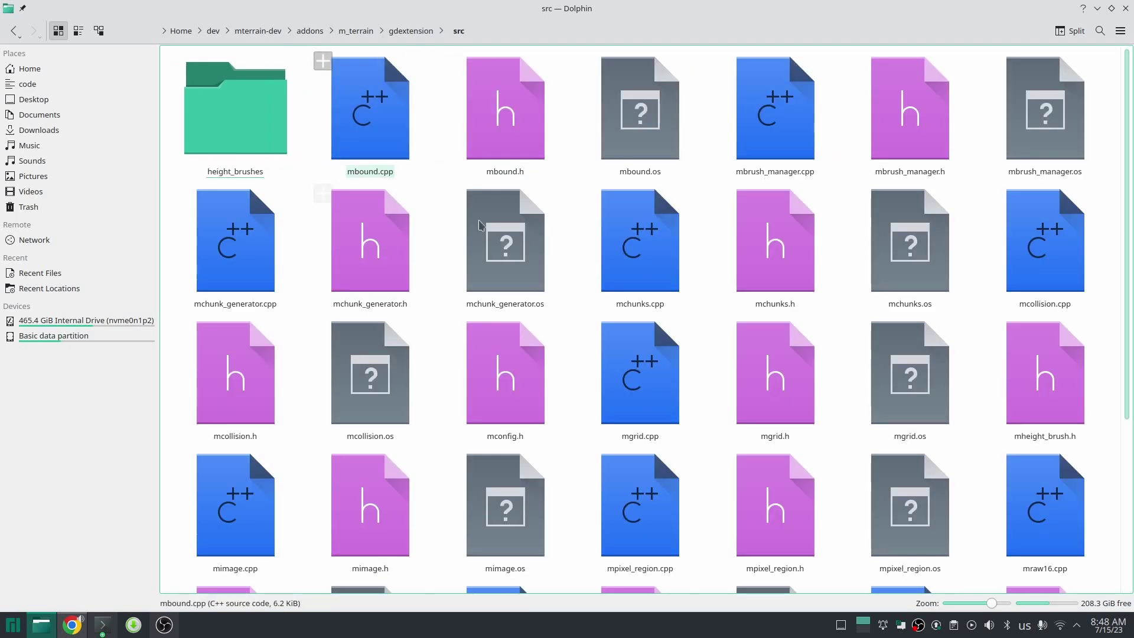
{"action": "double_click", "coordinate": [222, 122]}
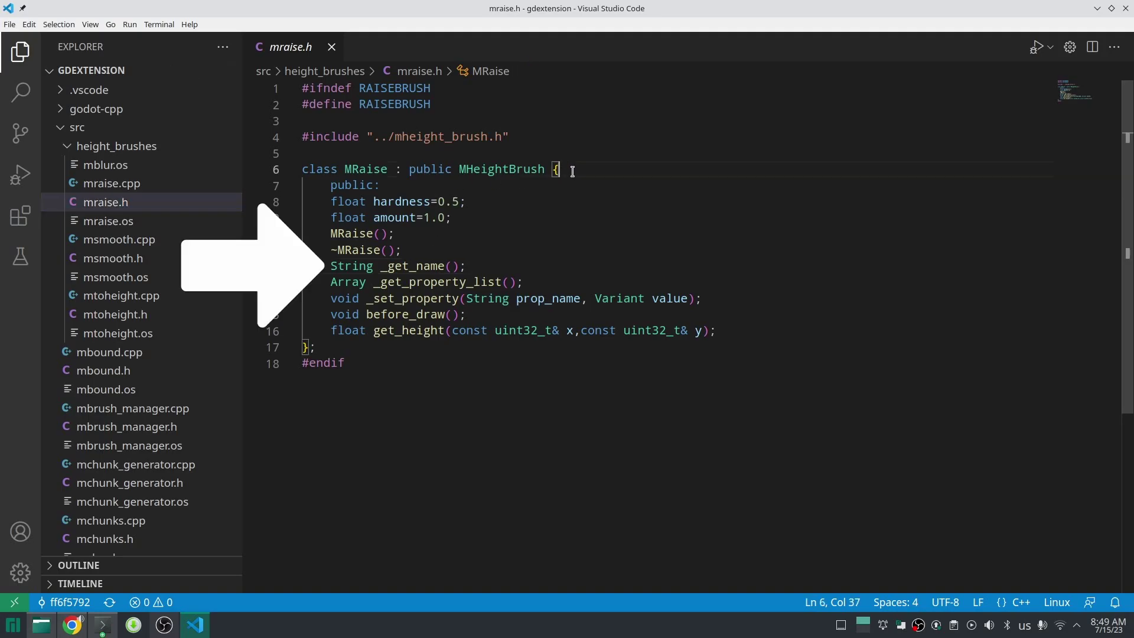
In Visual Studio Code, highlight the MRaise class declaration and its member list in mraise.h to examine them
{"action": "left_click_drag", "start_coordinate": [570, 171], "coordinate": [299, 171]}
{"action": "left_click", "coordinate": [444, 415]}
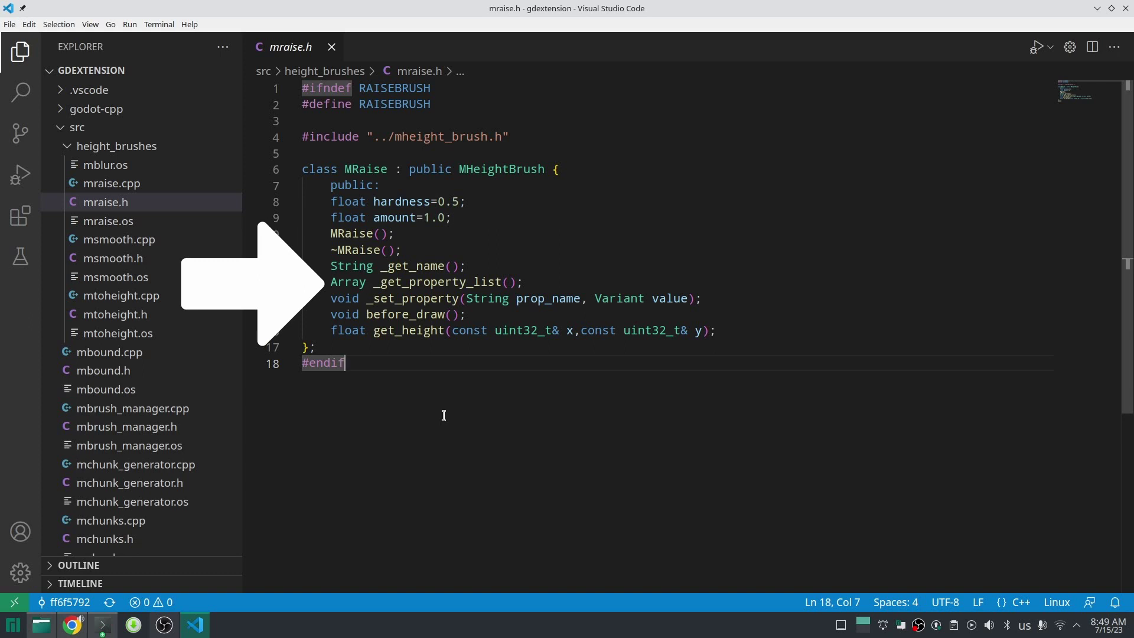
{"action": "left_click_drag", "start_coordinate": [750, 331], "coordinate": [254, 186]}
{"action": "left_click", "coordinate": [471, 358]}
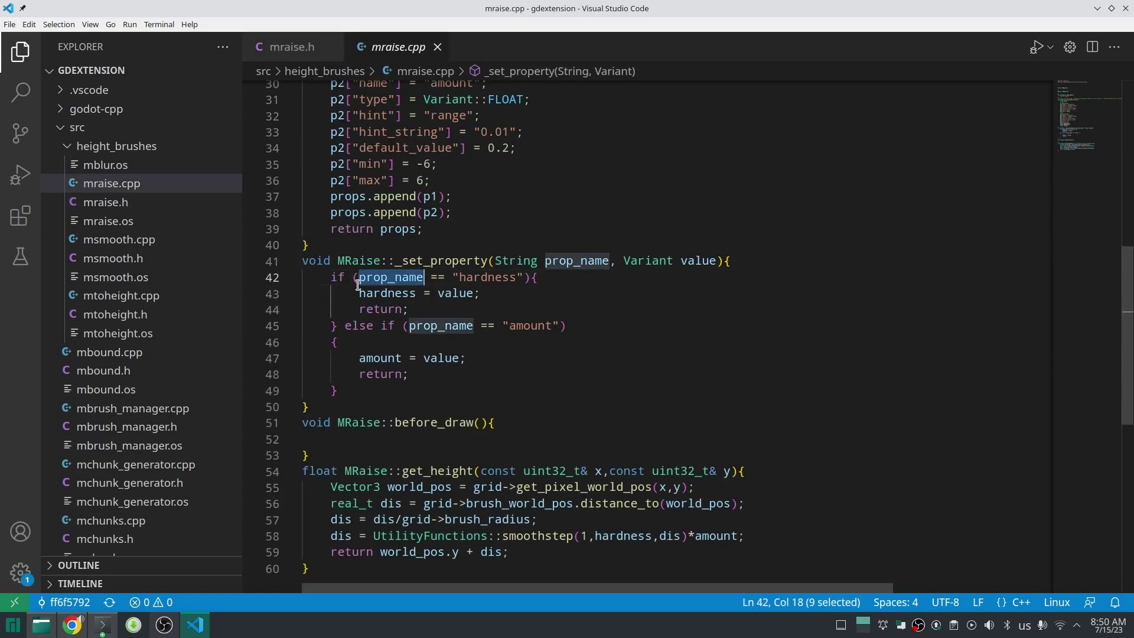
Examine the hardness assignment in mraise.cpp and follow before_draw from mraise.h to its definition
{"action": "double_click", "coordinate": [372, 293]}
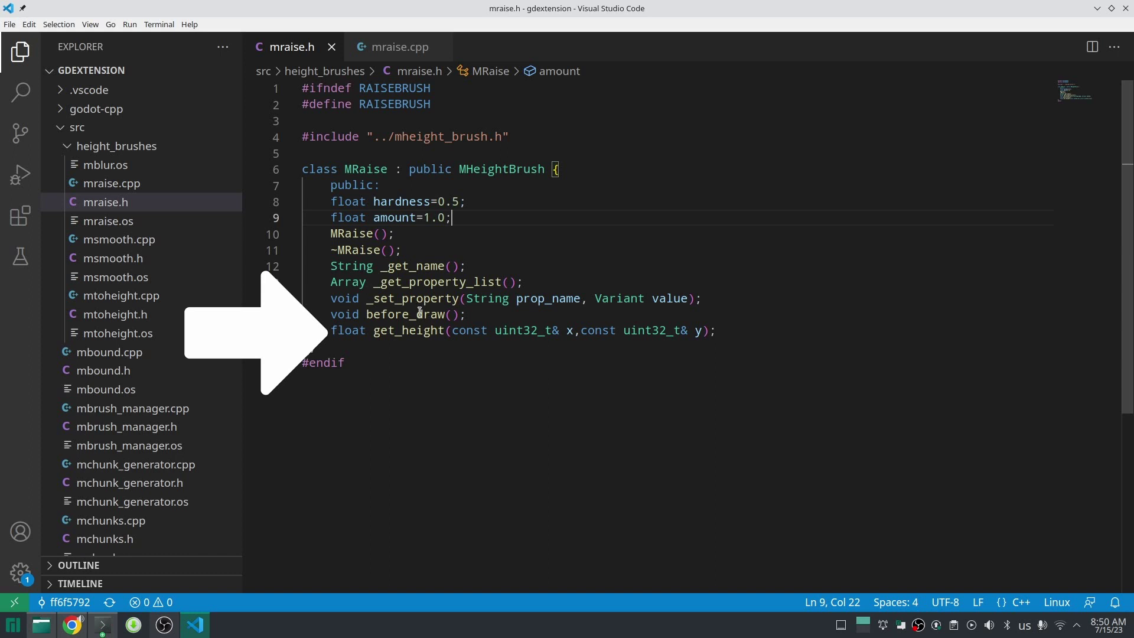
{"action": "left_click", "coordinate": [432, 313], "text": "ctrl"}
{"action": "scroll", "coordinate": [520, 320], "scroll_direction": "down", "scroll_amount": 3}
{"action": "scroll", "coordinate": [590, 342], "scroll_direction": "down", "scroll_amount": 1}
{"action": "left_click", "coordinate": [652, 360]}
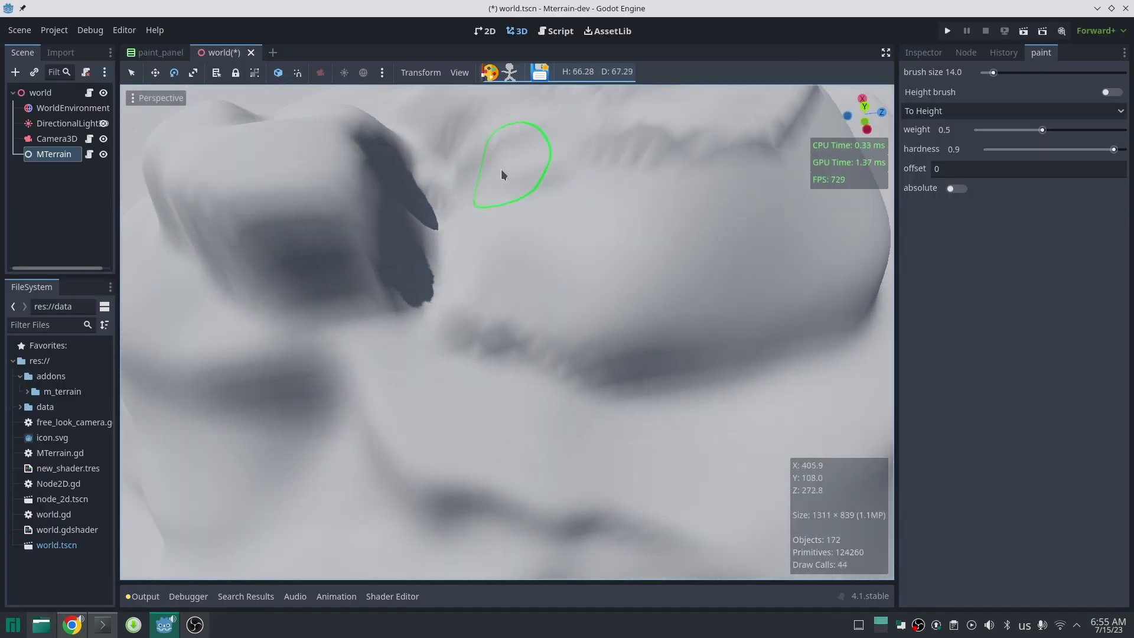
In Godot, level terraces across the mountain's rounded slope with the To Height brush
{"action": "mouse_move", "coordinate": [504, 174]}
{"action": "left_mouse_down"}
{"action": "mouse_move", "coordinate": [625, 349]}
{"action": "mouse_move", "coordinate": [561, 279]}
{"action": "mouse_move", "coordinate": [702, 272]}
{"action": "left_mouse_up"}
{"action": "scroll", "coordinate": [535, 322], "scroll_direction": "down", "scroll_amount": 3}
{"action": "mouse_move", "coordinate": [702, 272]}
{"action": "middle_mouse_down"}
{"action": "mouse_move", "coordinate": [534, 322]}
{"action": "mouse_move", "coordinate": [644, 283]}
{"action": "middle_mouse_up"}
{"action": "scroll", "coordinate": [644, 283], "scroll_direction": "up", "scroll_amount": 3}
{"action": "left_click_drag", "start_coordinate": [644, 283], "coordinate": [713, 291]}
{"action": "middle_click_drag", "start_coordinate": [713, 291], "coordinate": [693, 331]}
{"action": "left_click_drag", "start_coordinate": [408, 343], "coordinate": [633, 248]}
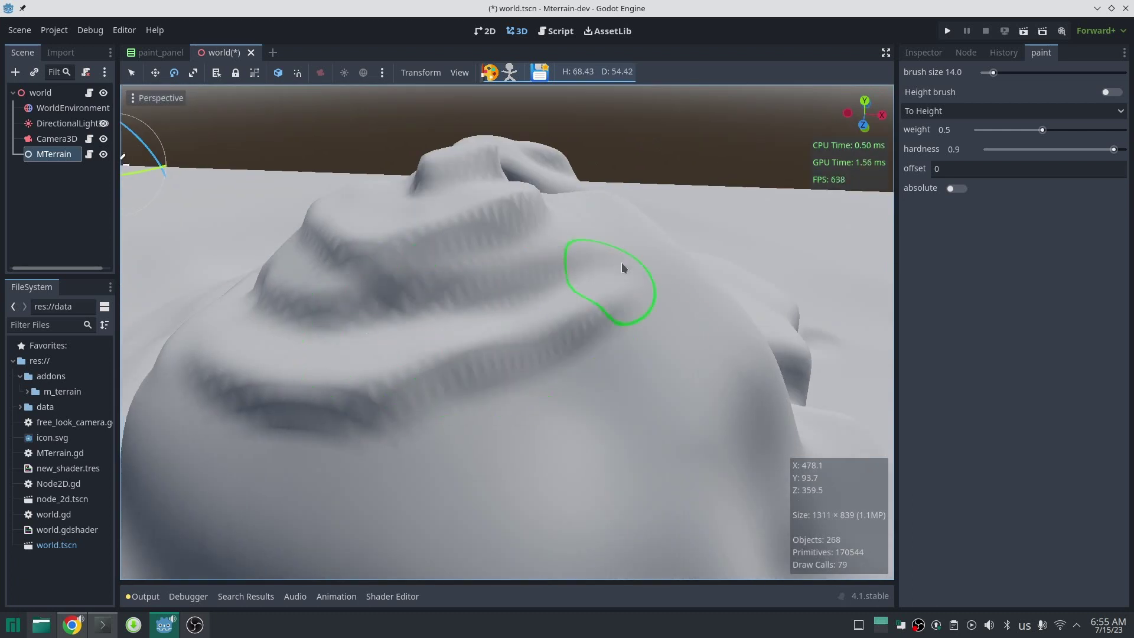
Continue the leveled ledges around the mountain's other flank, forming a narrow terrace above the lower cliff
{"action": "middle_click_drag", "start_coordinate": [633, 247], "coordinate": [668, 321]}
{"action": "left_click_drag", "start_coordinate": [668, 321], "coordinate": [348, 213]}
{"action": "middle_click_drag", "start_coordinate": [349, 212], "coordinate": [413, 232]}
{"action": "scroll", "coordinate": [413, 233], "scroll_direction": "up", "scroll_amount": 3}
{"action": "left_click_drag", "start_coordinate": [413, 232], "coordinate": [343, 196]}
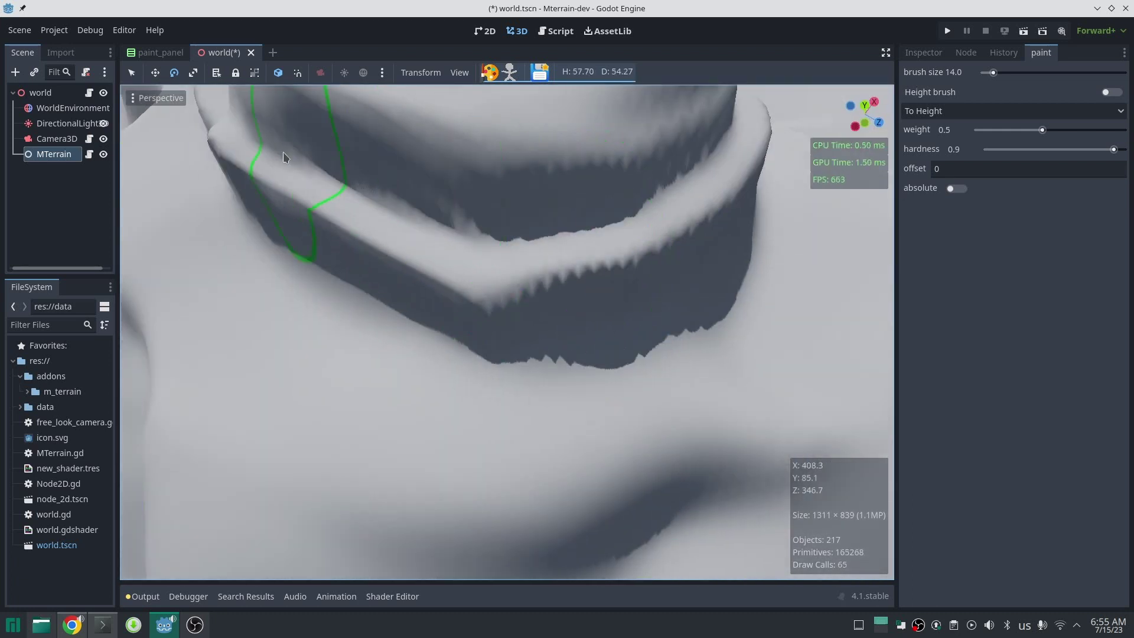
{"action": "middle_click_drag", "start_coordinate": [343, 196], "coordinate": [513, 295]}
Switch the height brush to Smooth for the mountain's terraces
{"action": "left_click", "coordinate": [1013, 110]}
{"action": "left_click", "coordinate": [933, 151]}
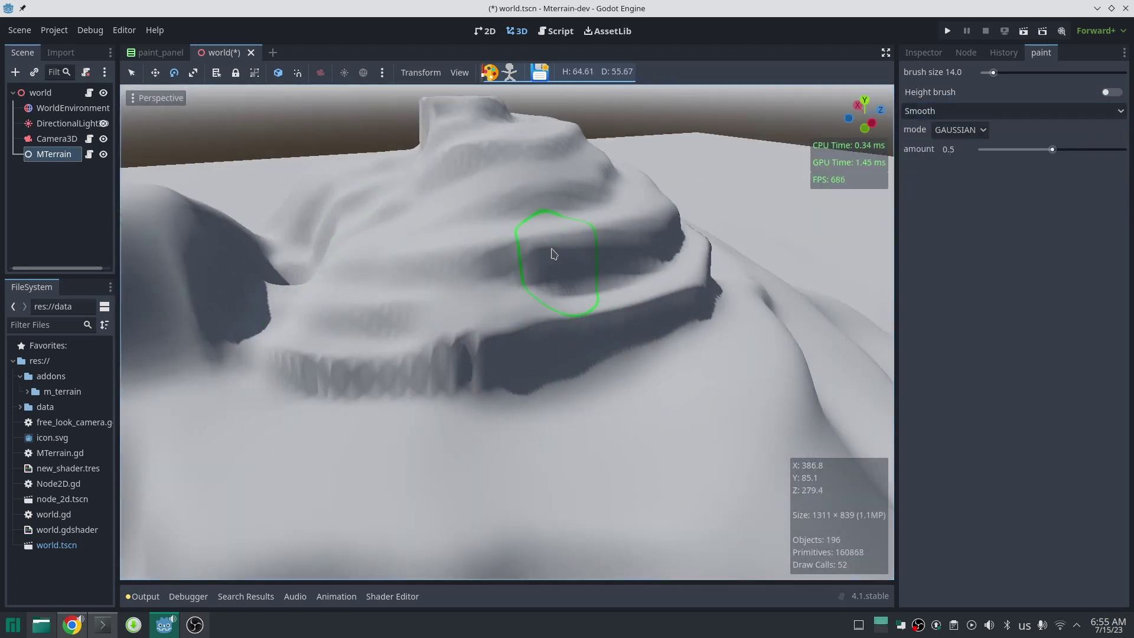